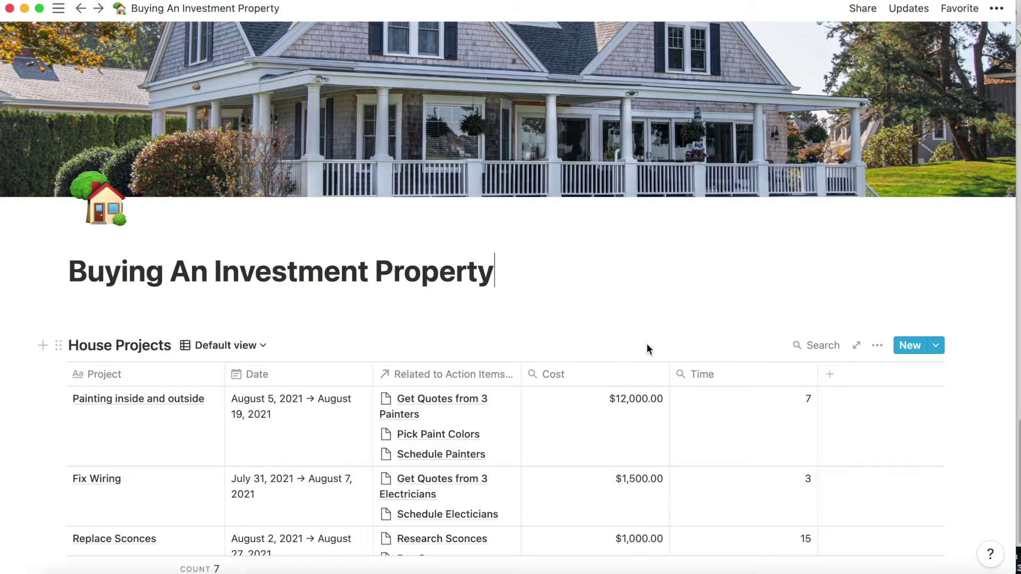
Browse the House Projects table and check the Install Sconces row options.
scroll(598, 448, down, 5)
scroll(598, 445, down, 2)
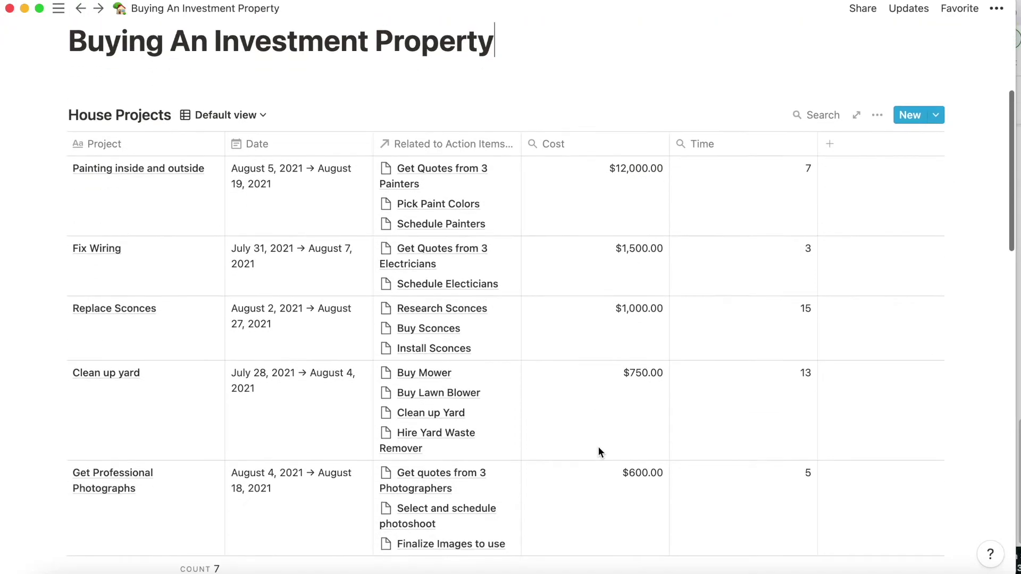
scroll(598, 446, down, 10)
right_click(598, 447)
key(Escape)
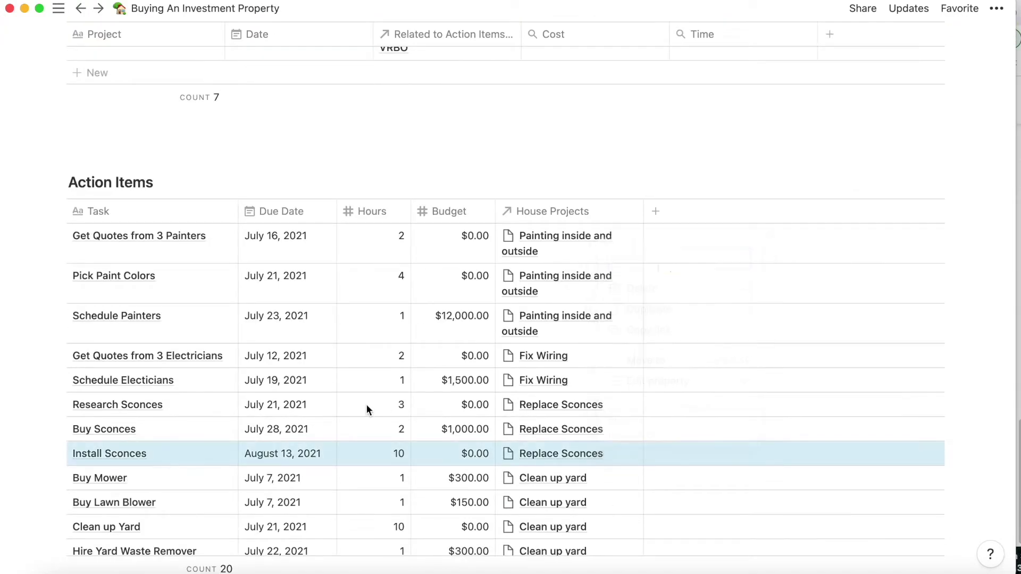
scroll(366, 403, up, 2)
scroll(366, 404, up, 12)
scroll(366, 403, up, 8)
scroll(366, 404, up, 3)
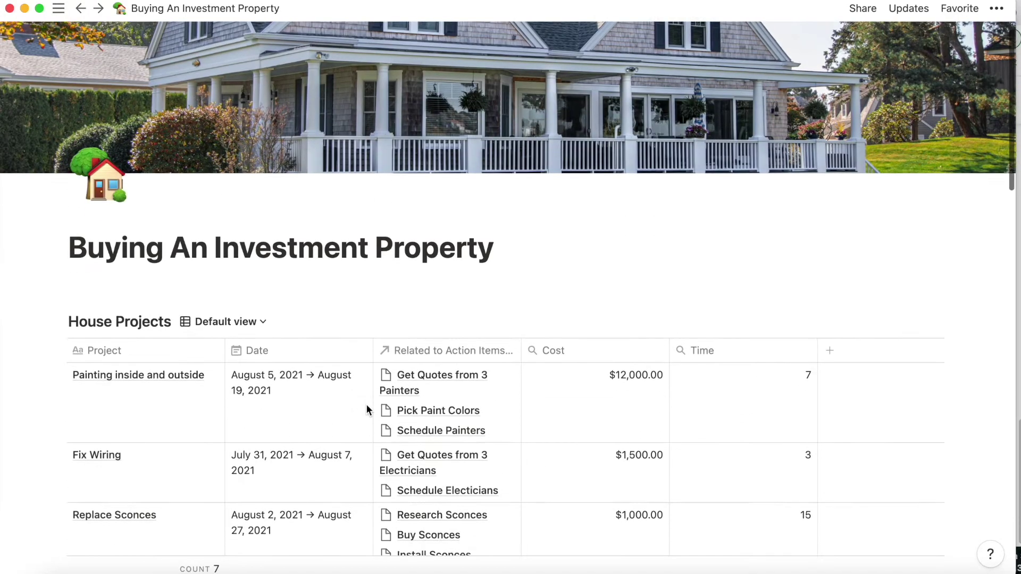
scroll(367, 410, down, 7)
scroll(367, 410, down, 2)
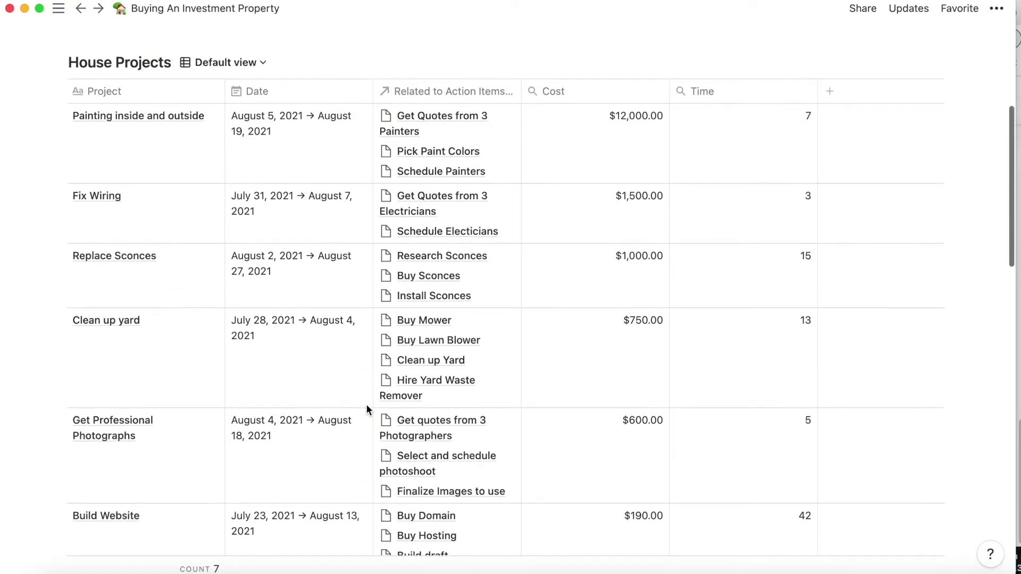
Switch House Projects to its Timeline view at a Month scale.
click(250, 63)
click(183, 140)
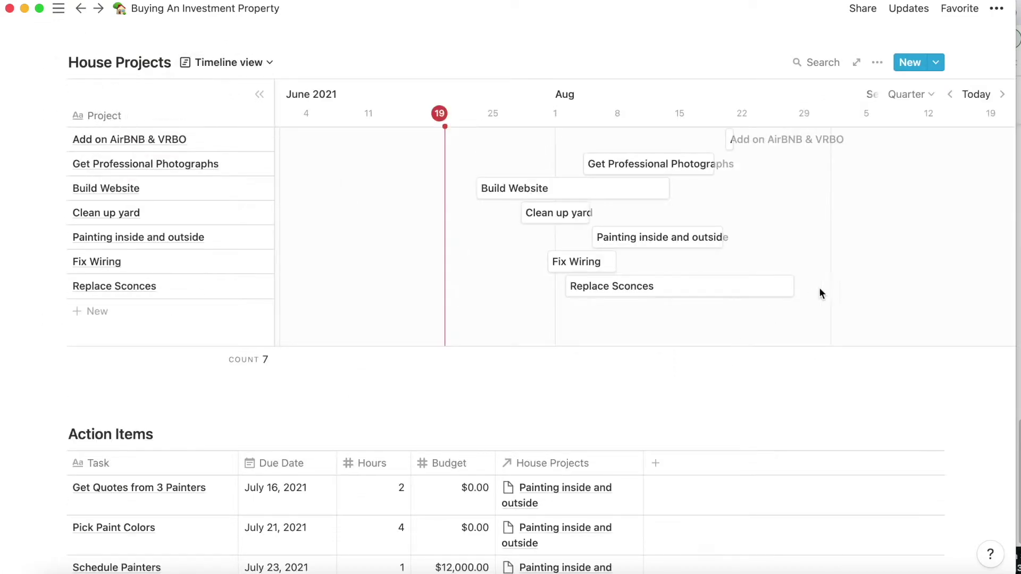
scroll(829, 289, right, 5)
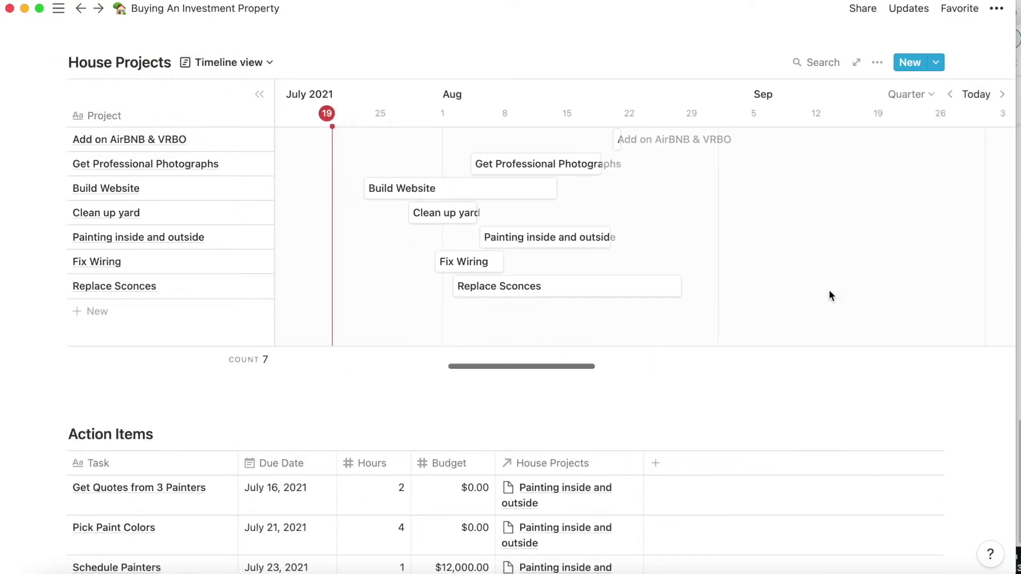
click(921, 101)
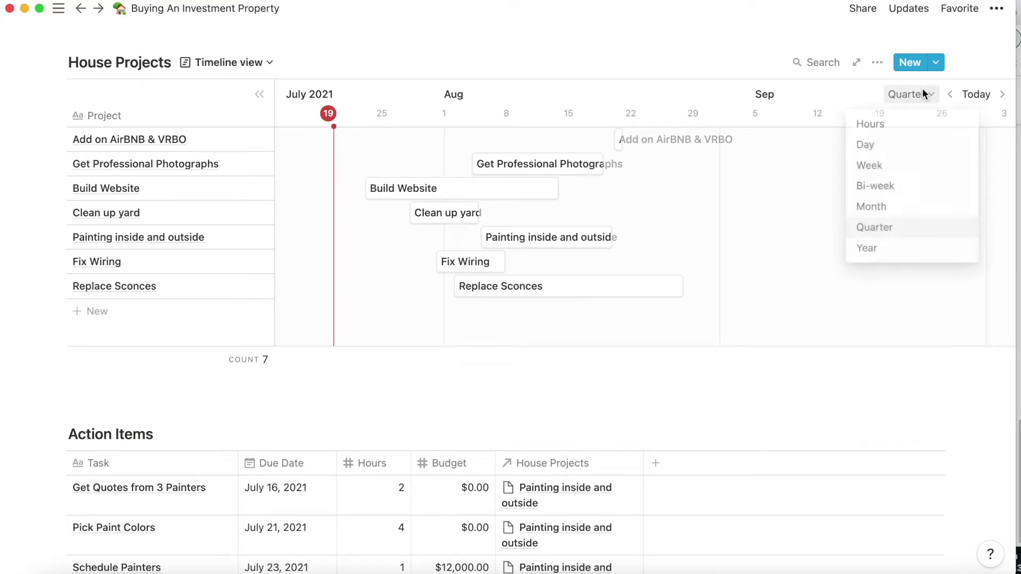
click(886, 209)
click(768, 313)
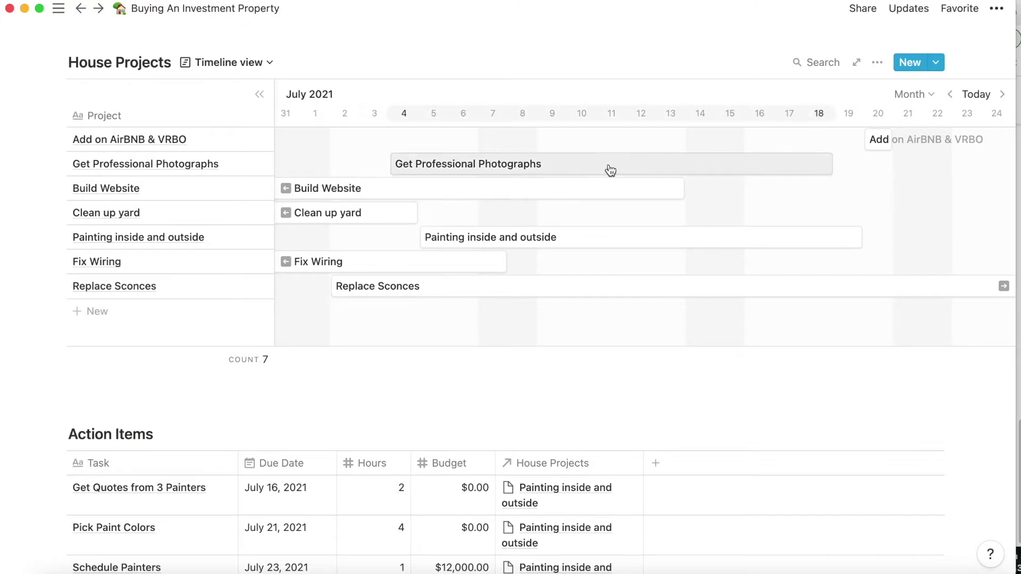
Hide and re-show the project list, then set the timeline scale to Bi-week.
click(572, 296)
click(259, 94)
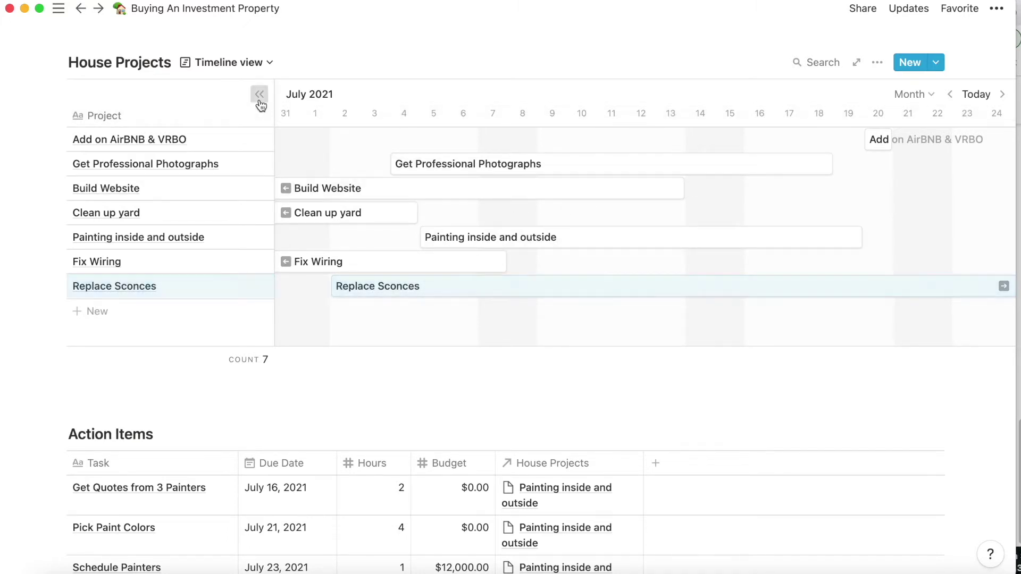
click(74, 95)
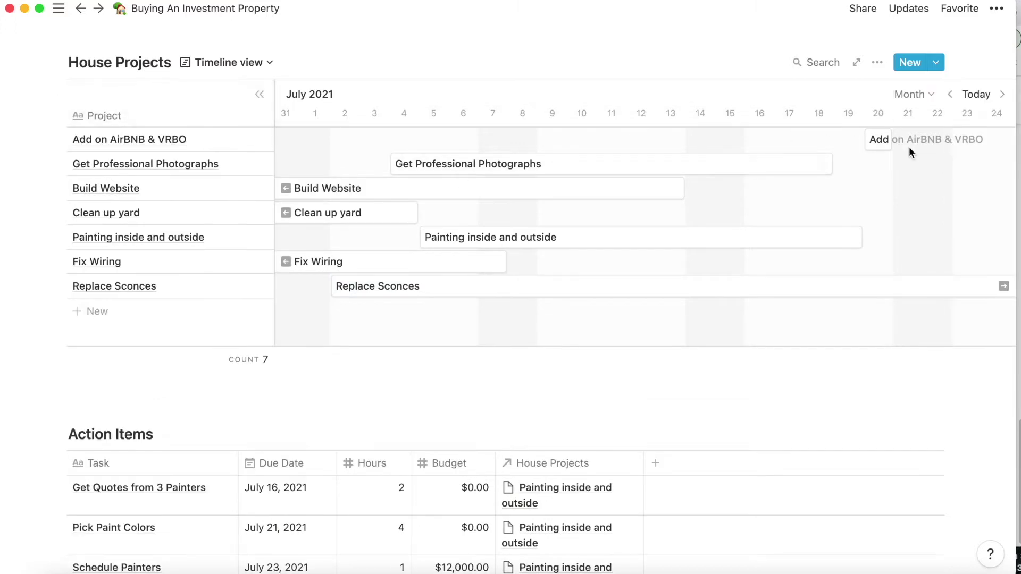
click(915, 95)
click(899, 185)
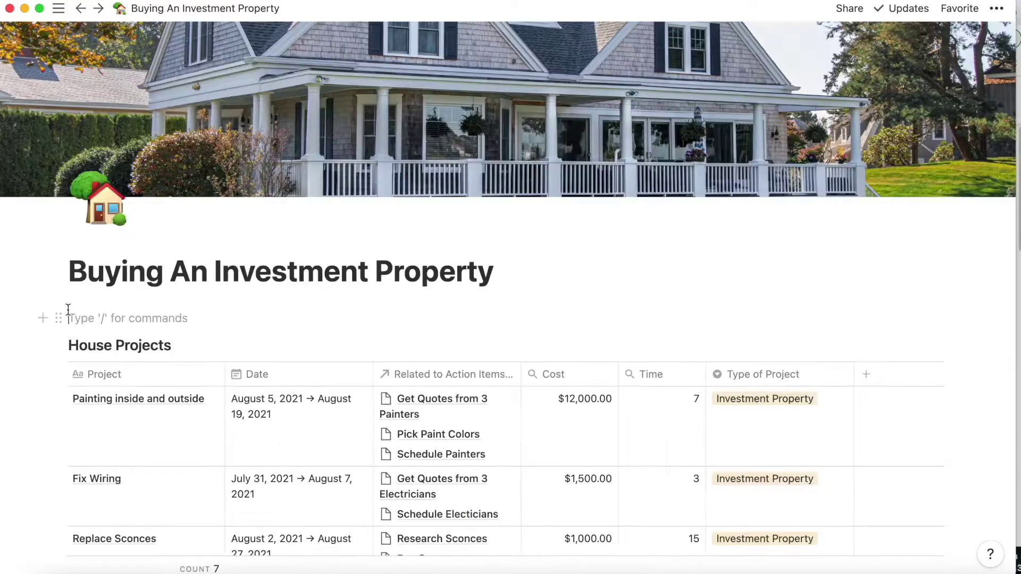
scroll(188, 353, down, 5)
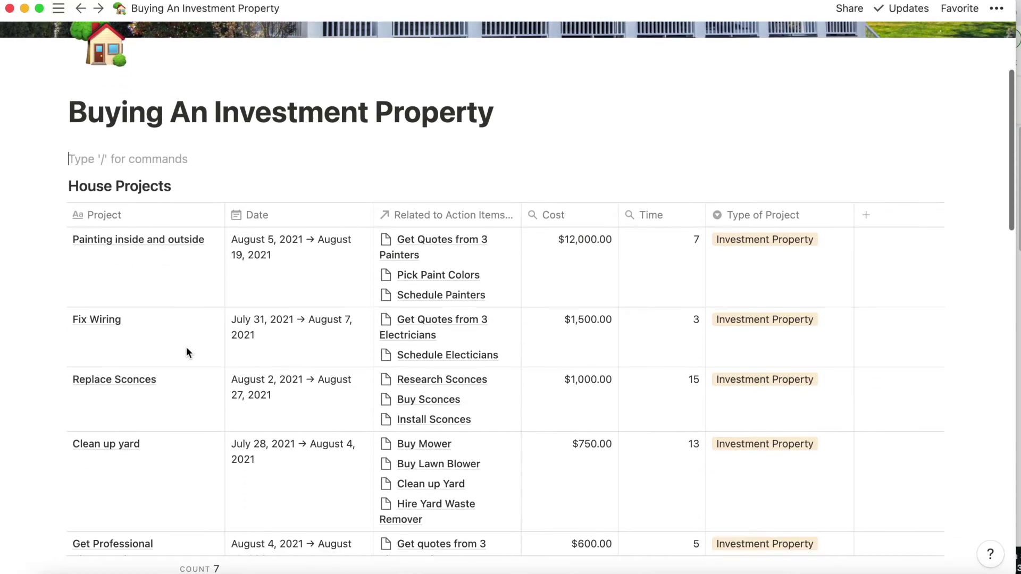
scroll(187, 352, down, 2)
scroll(187, 352, down, 2)
scroll(187, 353, down, 1)
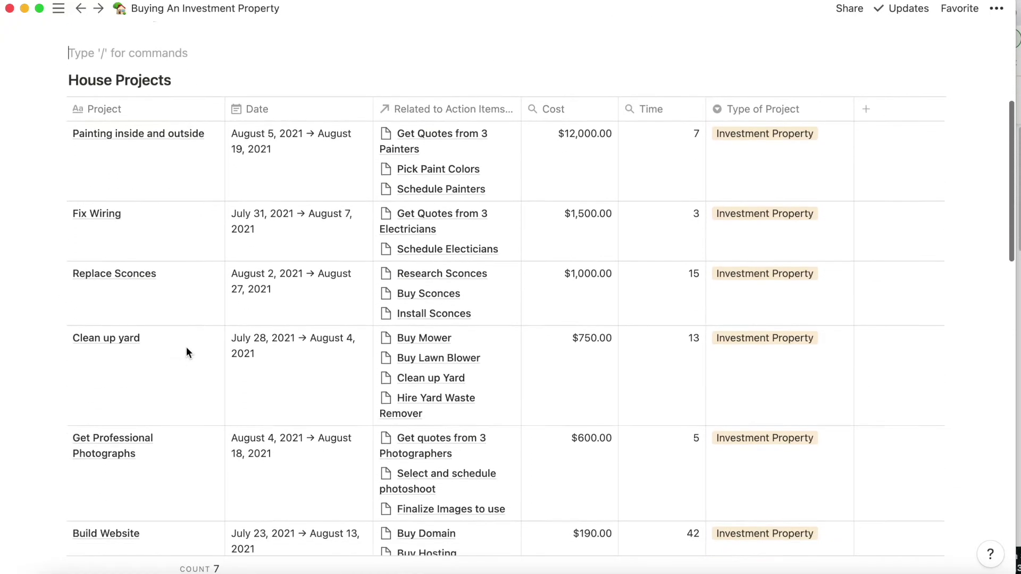
scroll(188, 353, down, 2)
scroll(187, 352, down, 1)
scroll(186, 353, down, 1)
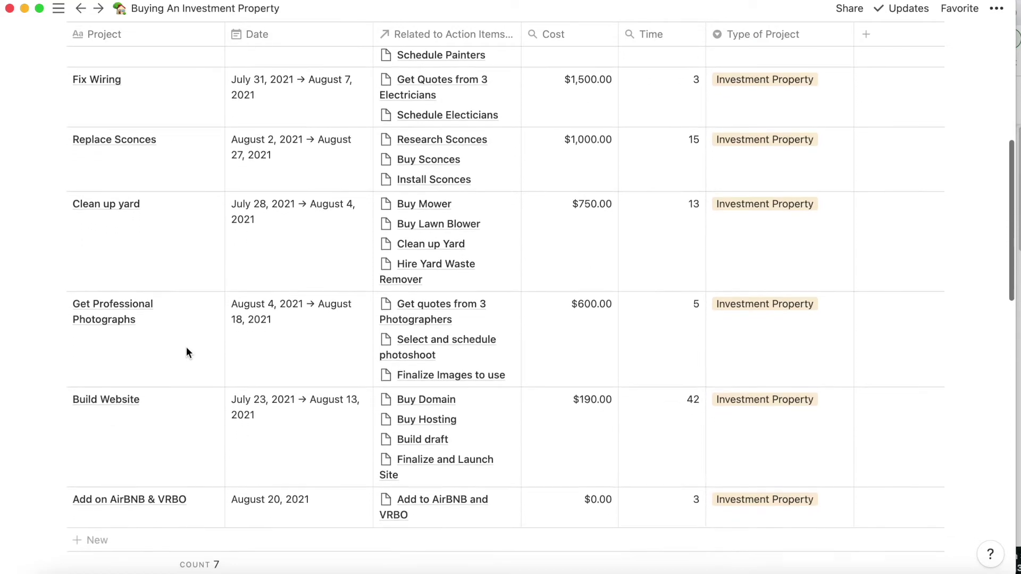
scroll(186, 347, up, 2)
scroll(186, 347, up, 3)
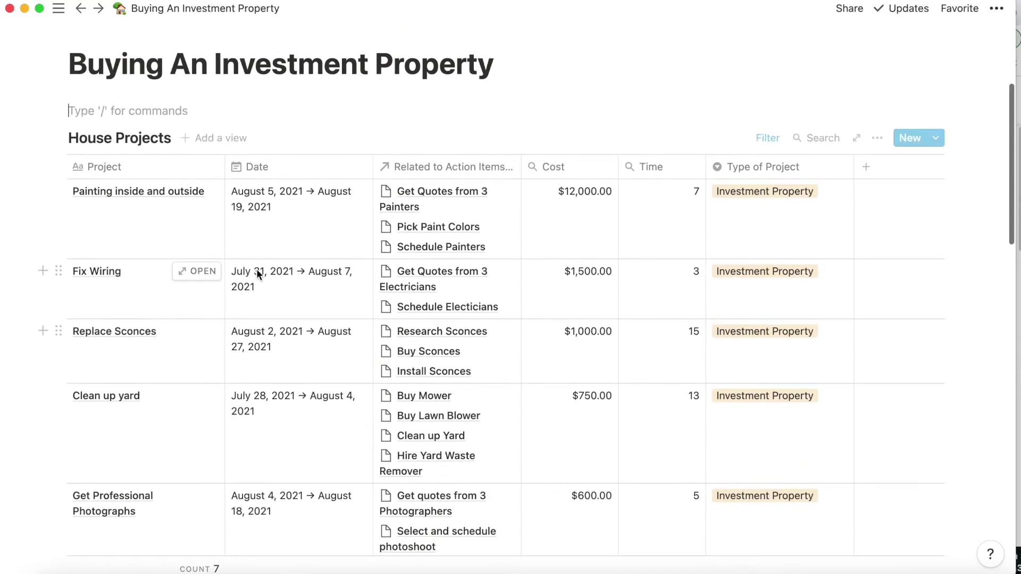
click(292, 174)
click(292, 192)
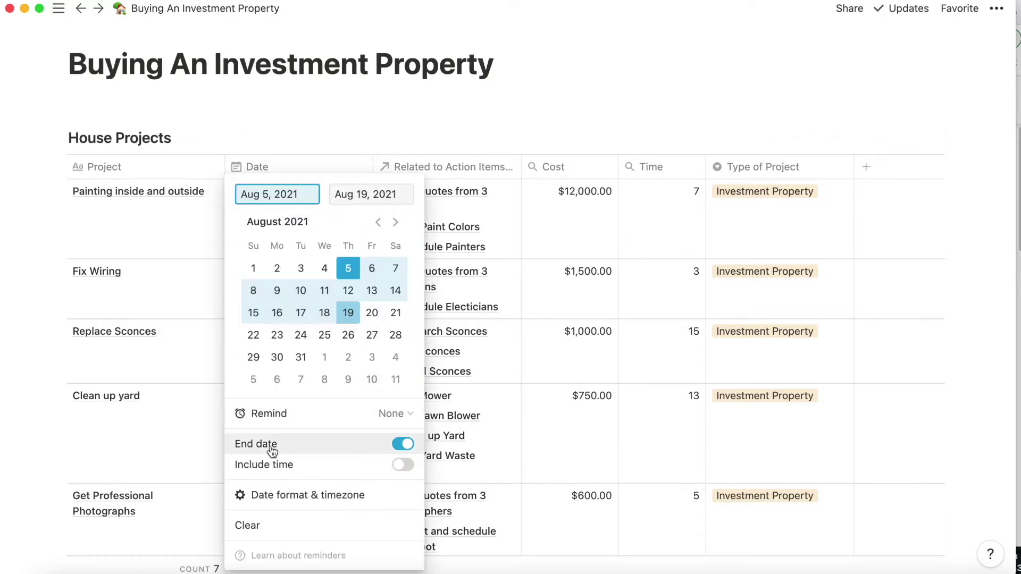
click(400, 112)
click(345, 126)
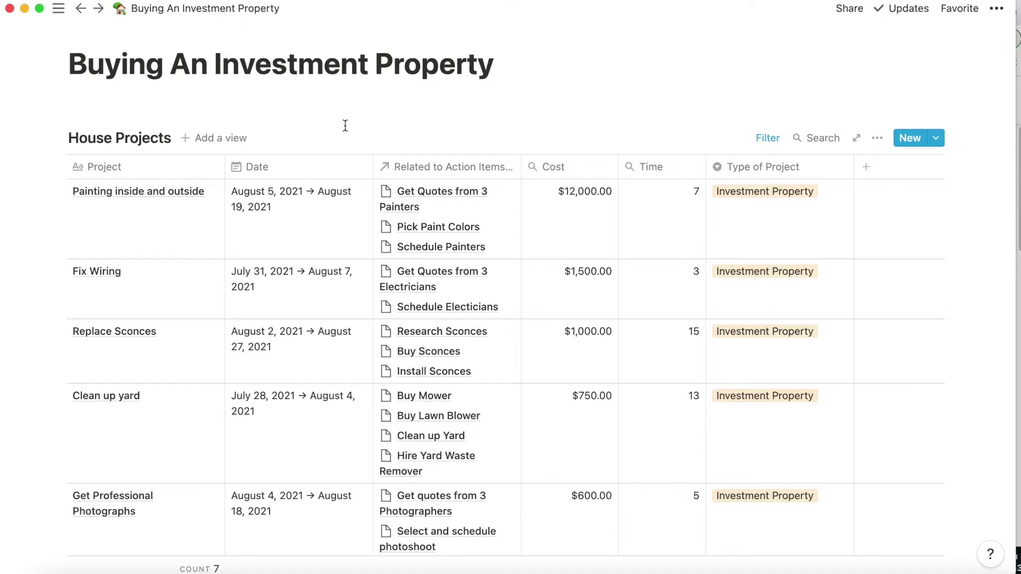
Create a new Timeline view for the House Projects database.
click(220, 144)
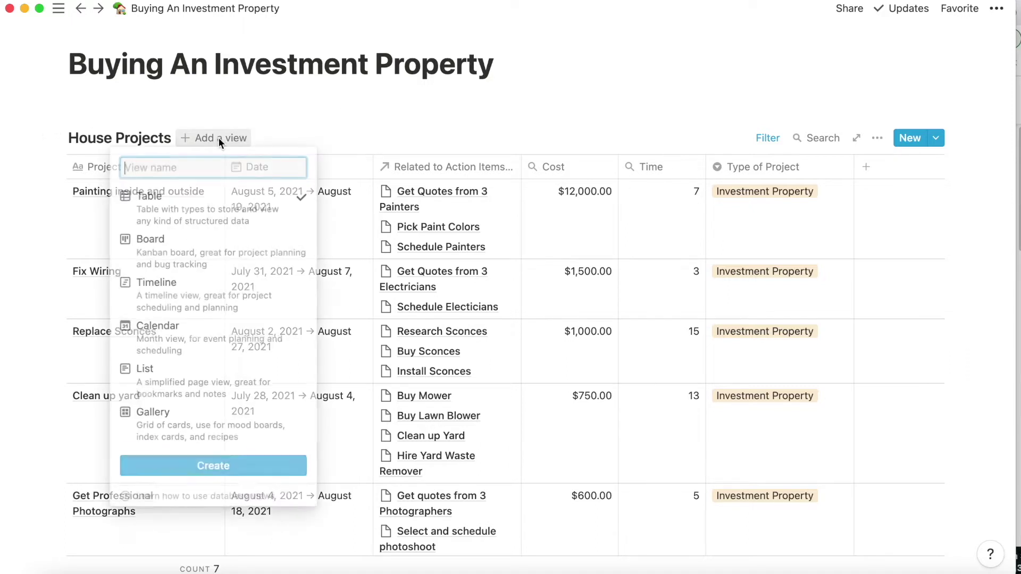
click(181, 295)
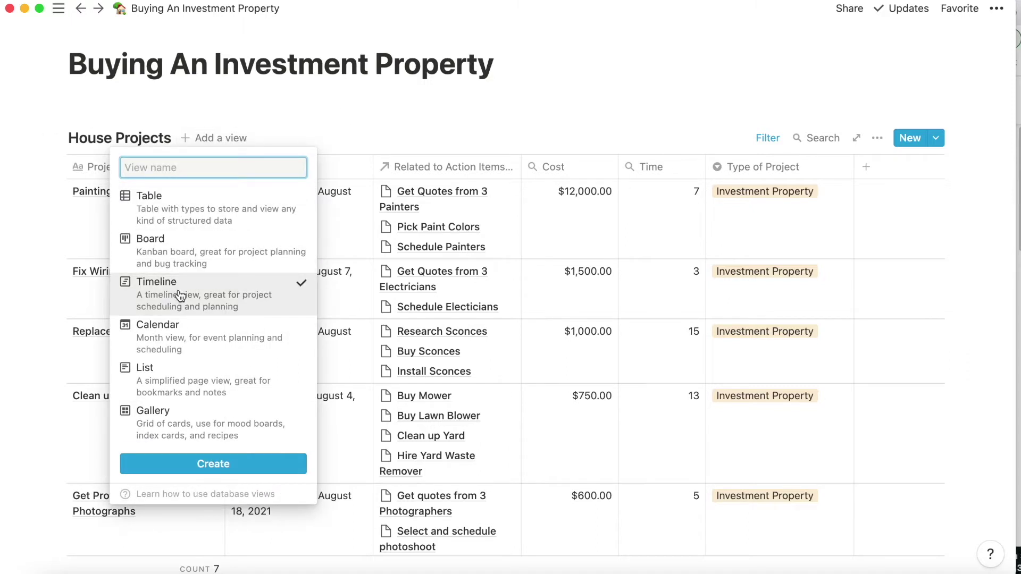
click(207, 465)
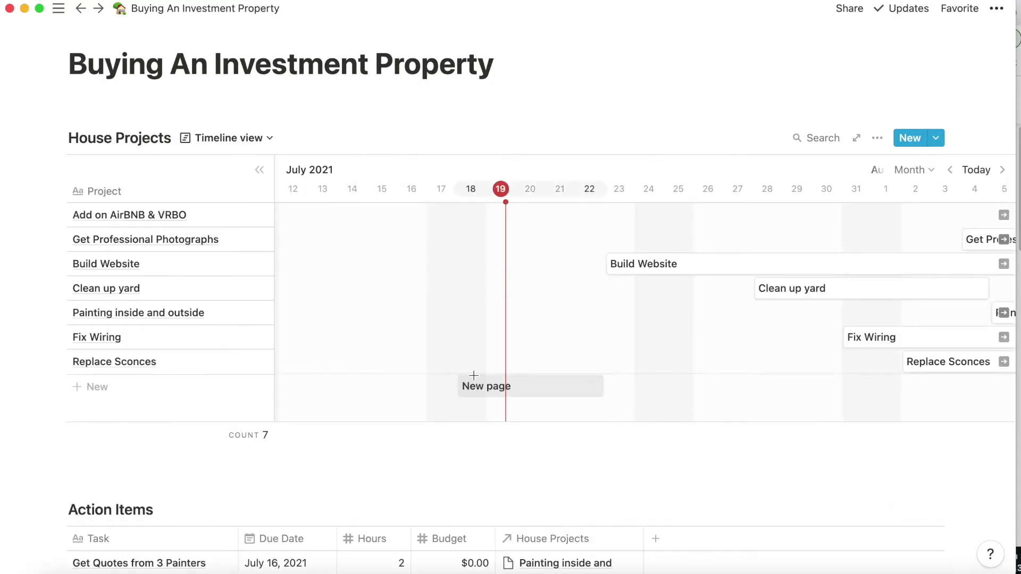
scroll(629, 343, right, 2)
scroll(630, 343, right, 1)
scroll(629, 343, right, 3)
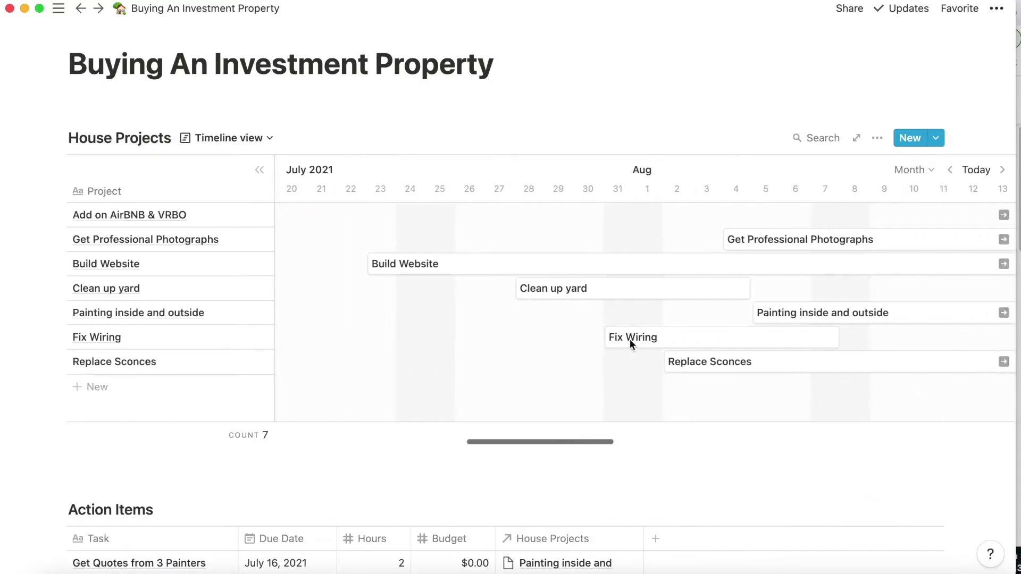
scroll(630, 343, right, 3)
scroll(632, 346, right, 2)
scroll(632, 346, right, 2)
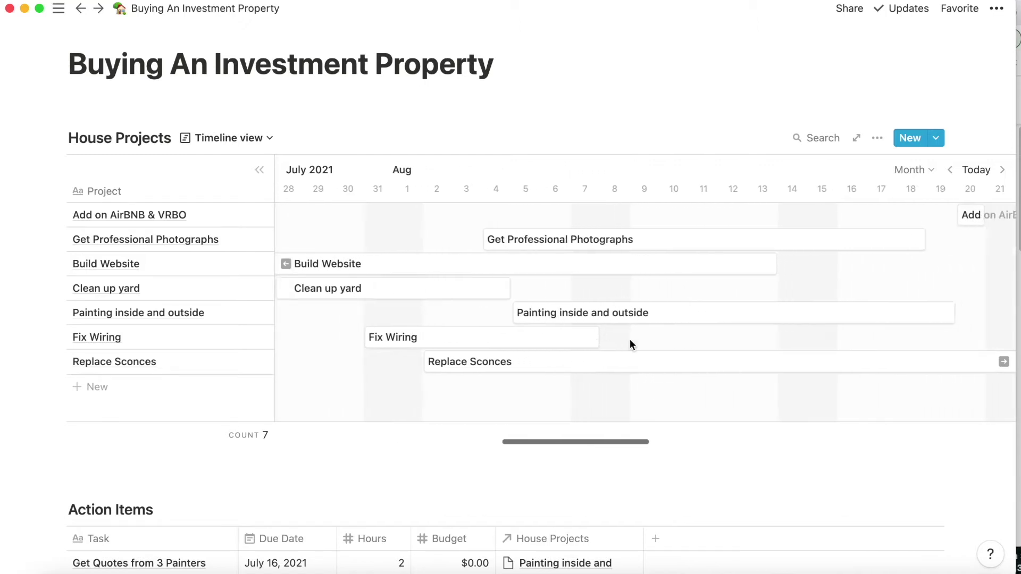
scroll(632, 346, right, 2)
scroll(632, 345, right, 1)
Scroll the new timeline across July and August 2021 to review the project bars.
scroll(632, 344, left, 2)
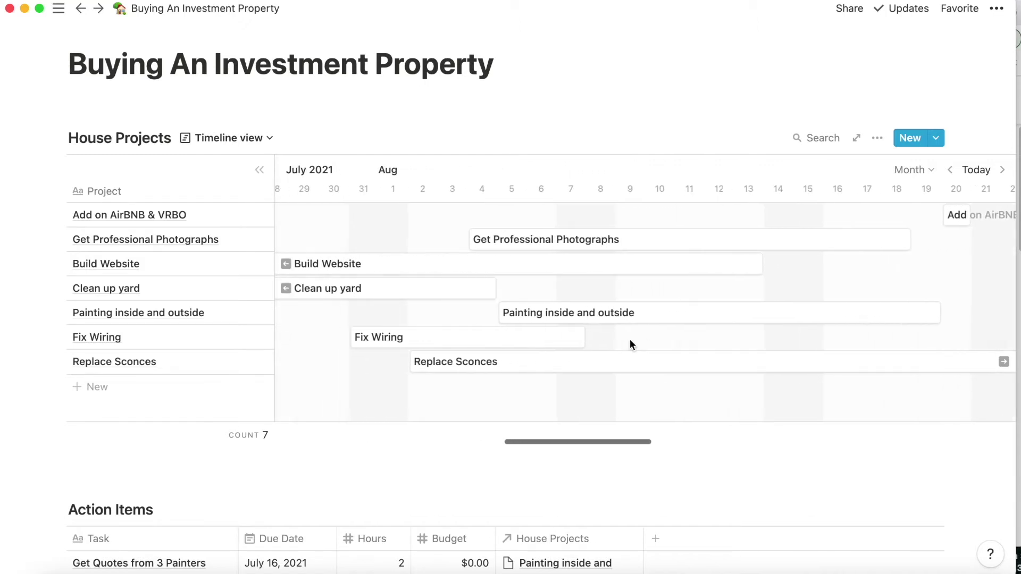
scroll(632, 345, left, 3)
scroll(632, 345, left, 2)
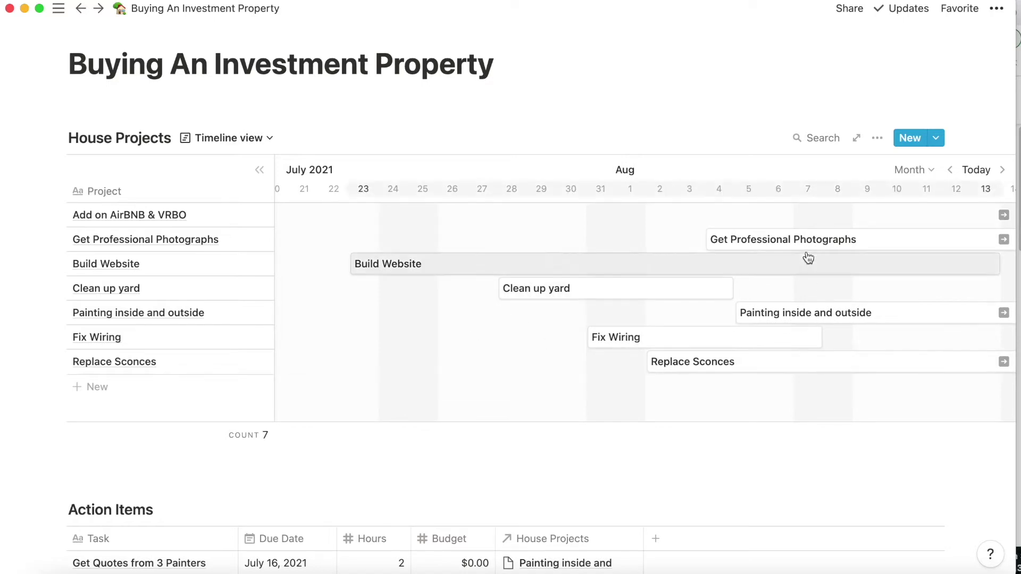
scroll(879, 289, right, 3)
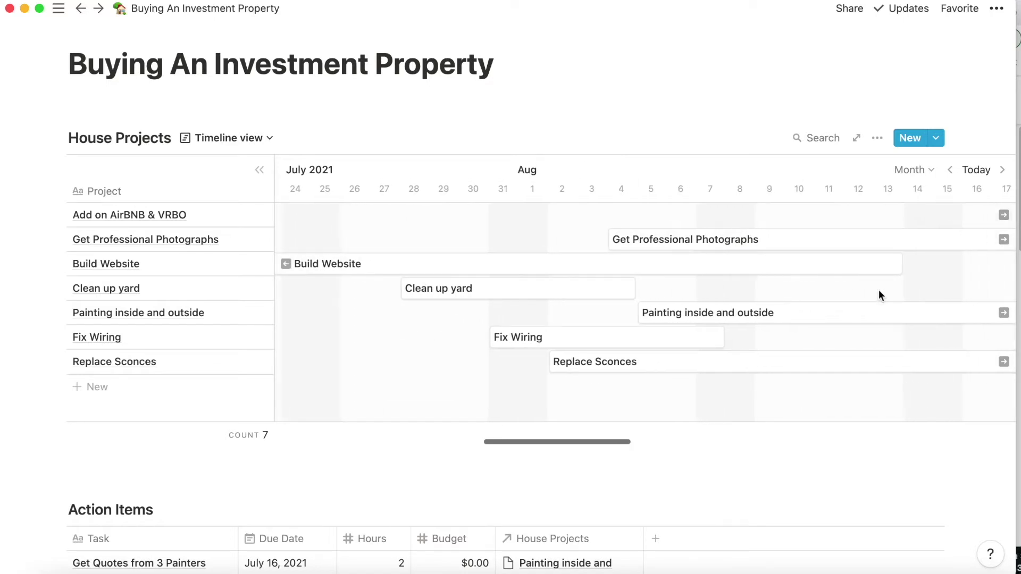
scroll(879, 290, right, 5)
scroll(879, 290, right, 1)
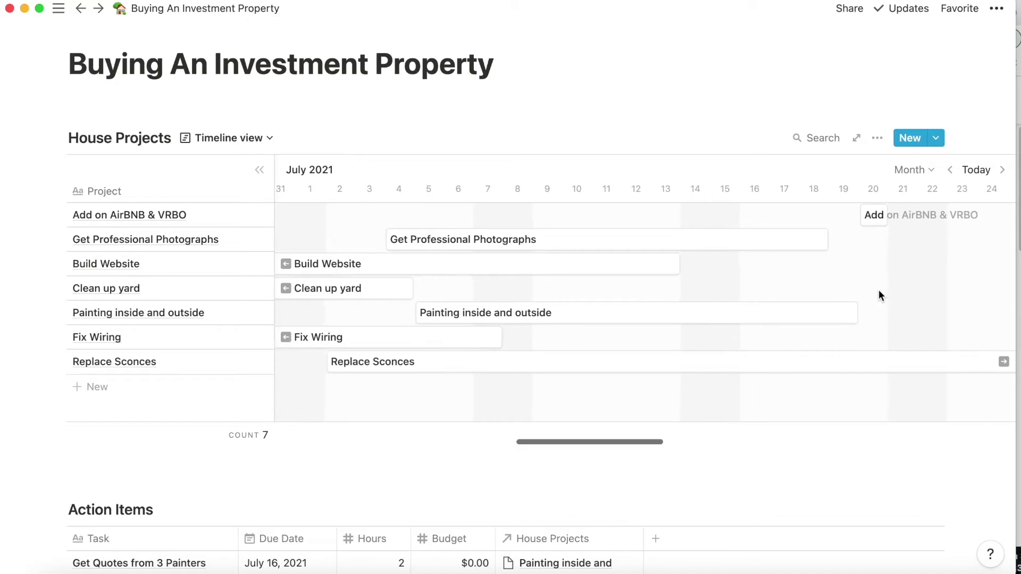
scroll(879, 290, left, 1)
scroll(879, 291, left, 1)
scroll(879, 291, left, 1)
scroll(879, 290, left, 2)
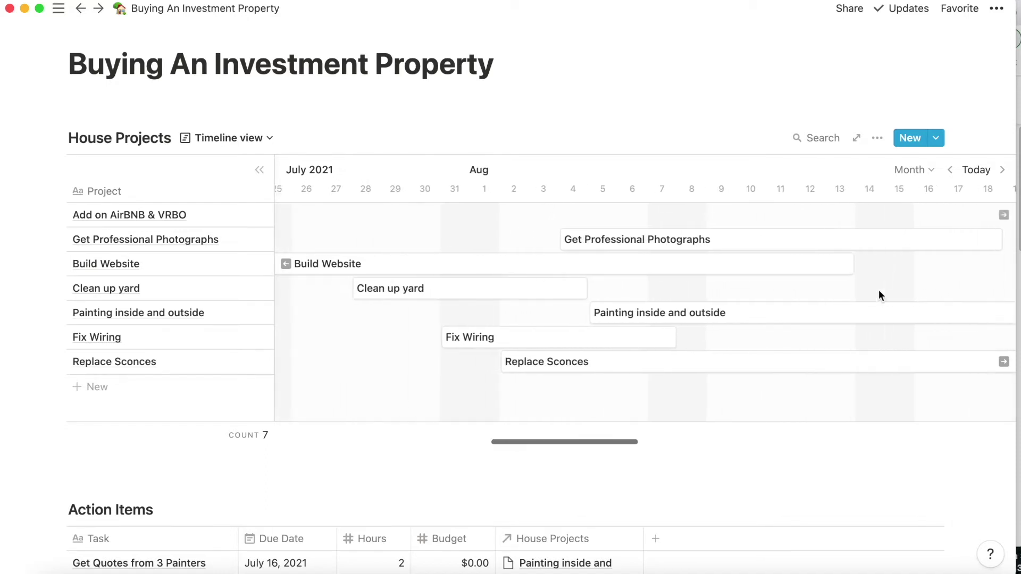
scroll(879, 296, left, 3)
scroll(879, 296, left, 1)
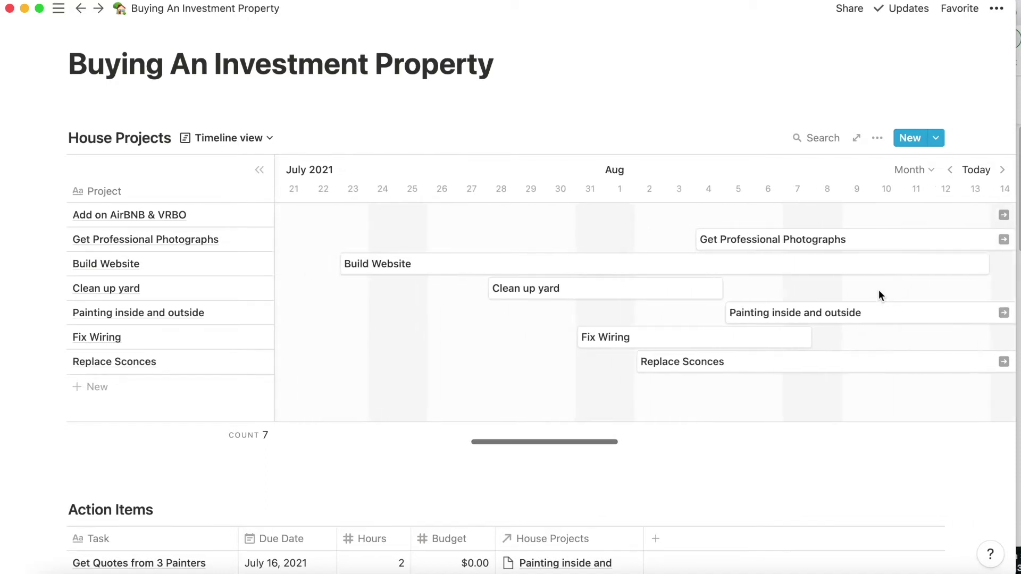
Add a timeline filter: Type of Project is Investment Property.
click(878, 138)
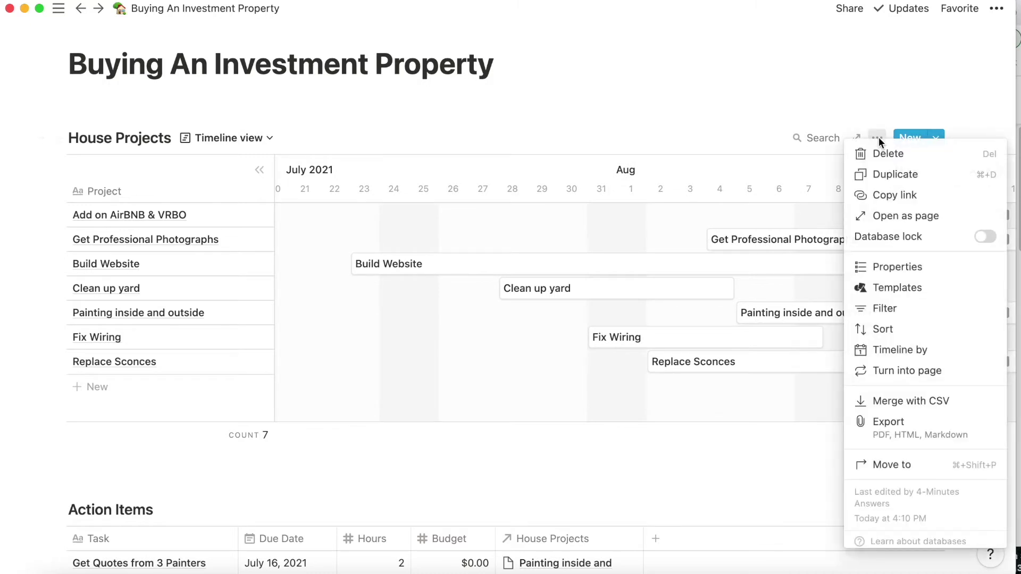
click(885, 304)
click(656, 276)
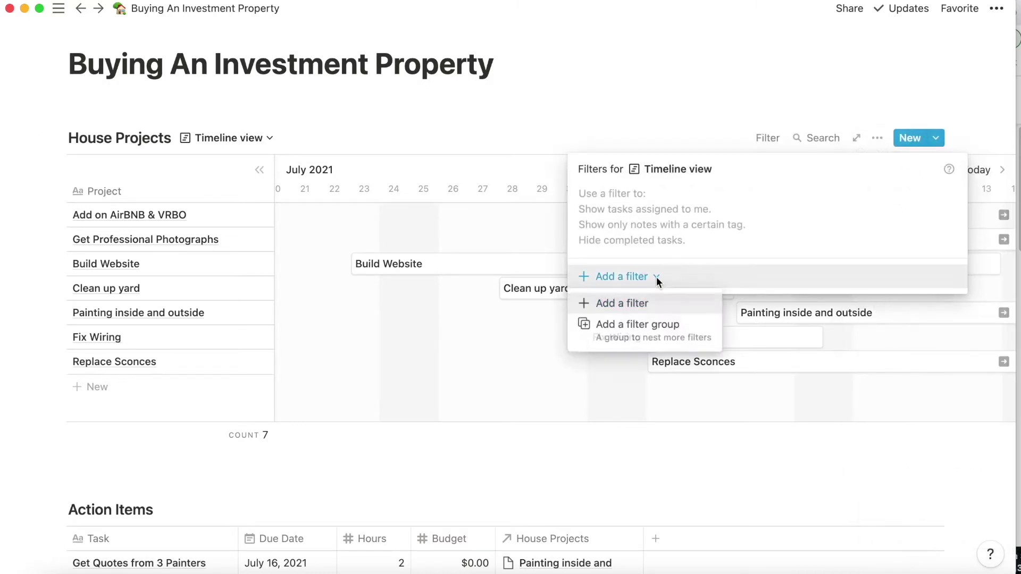
click(638, 303)
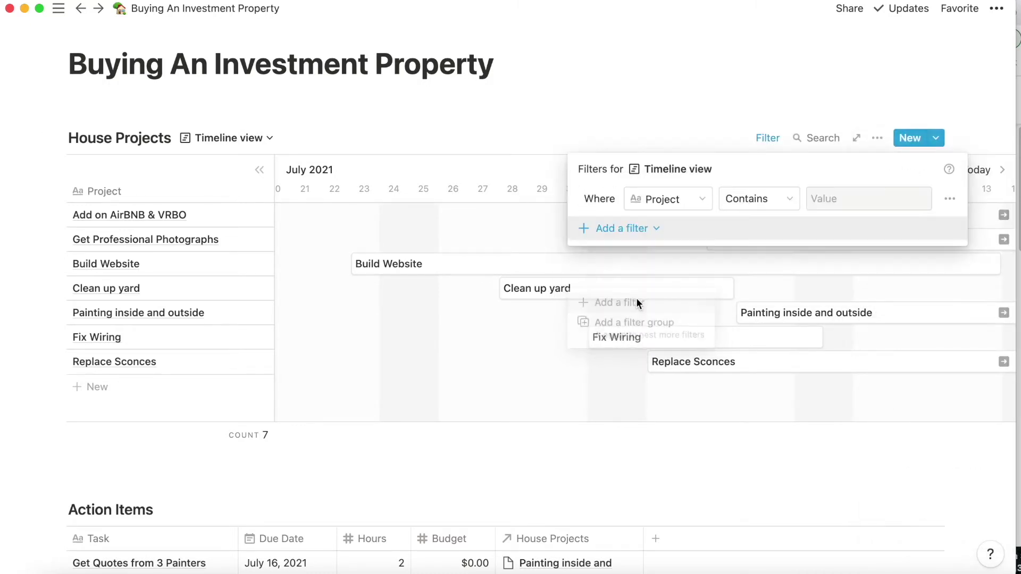
click(699, 199)
click(658, 361)
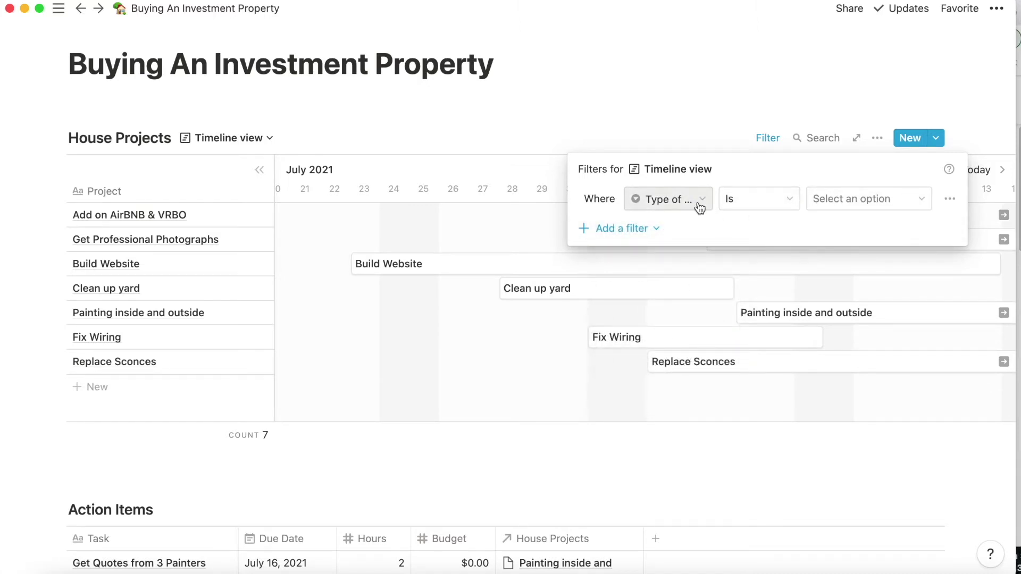
click(815, 200)
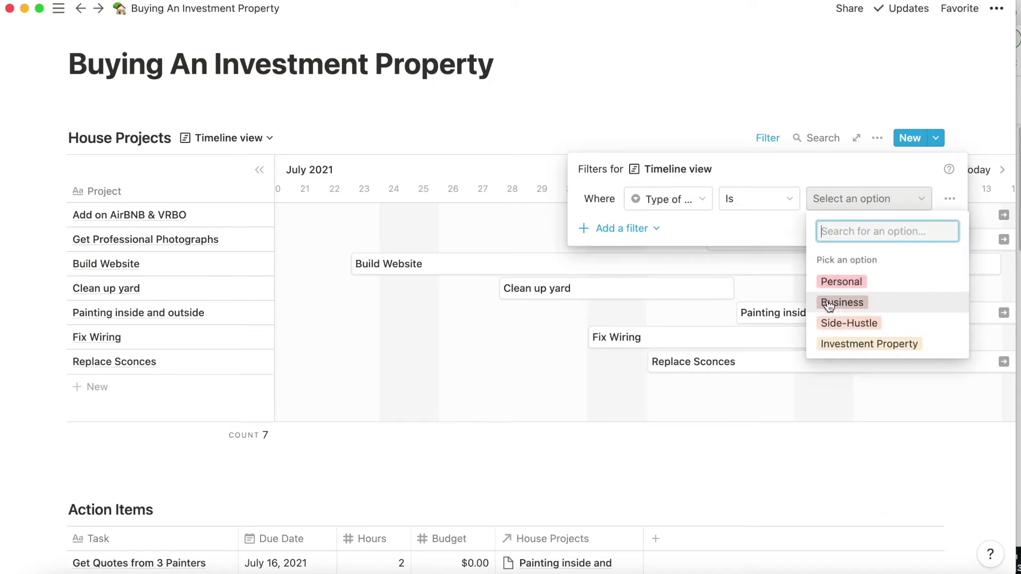
click(828, 343)
click(698, 91)
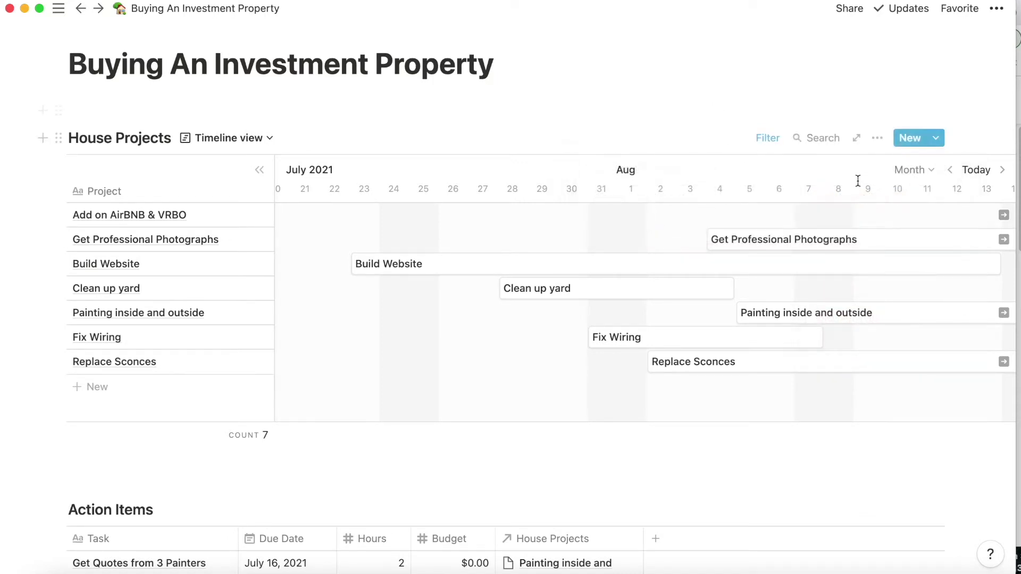
scroll(912, 234, right, 1)
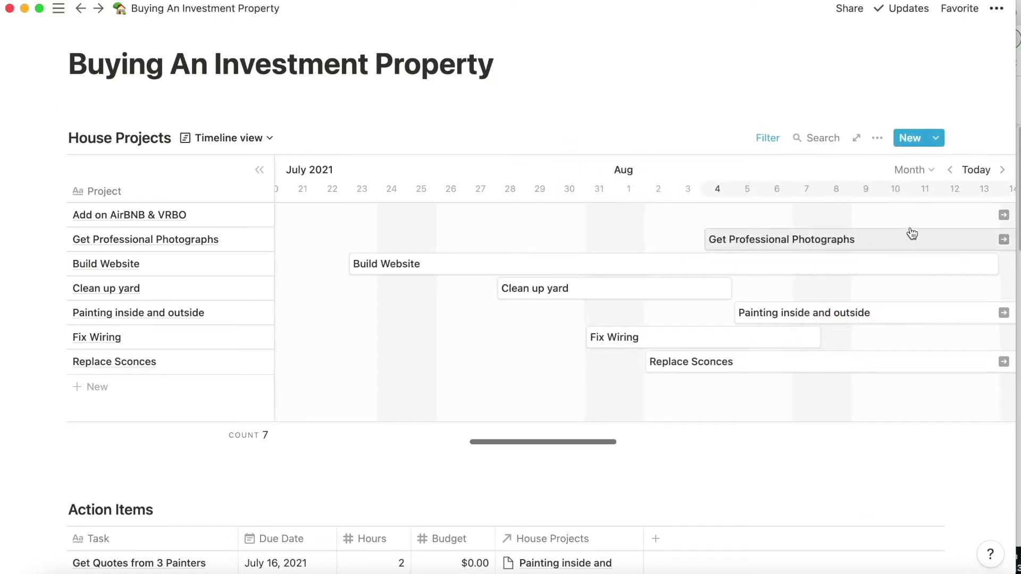
Sort the House Projects timeline by Project ascending.
click(877, 138)
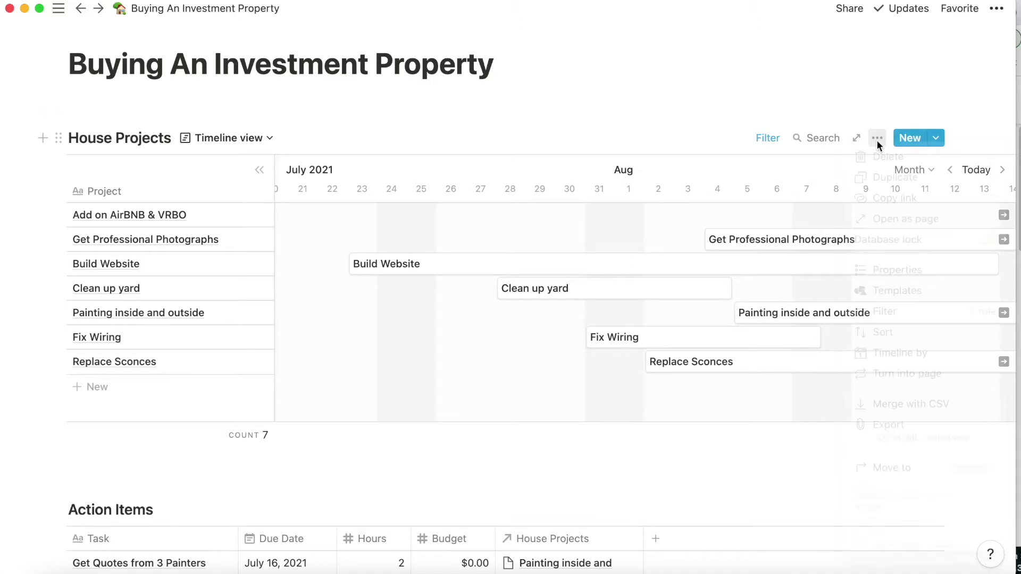
click(875, 333)
click(689, 274)
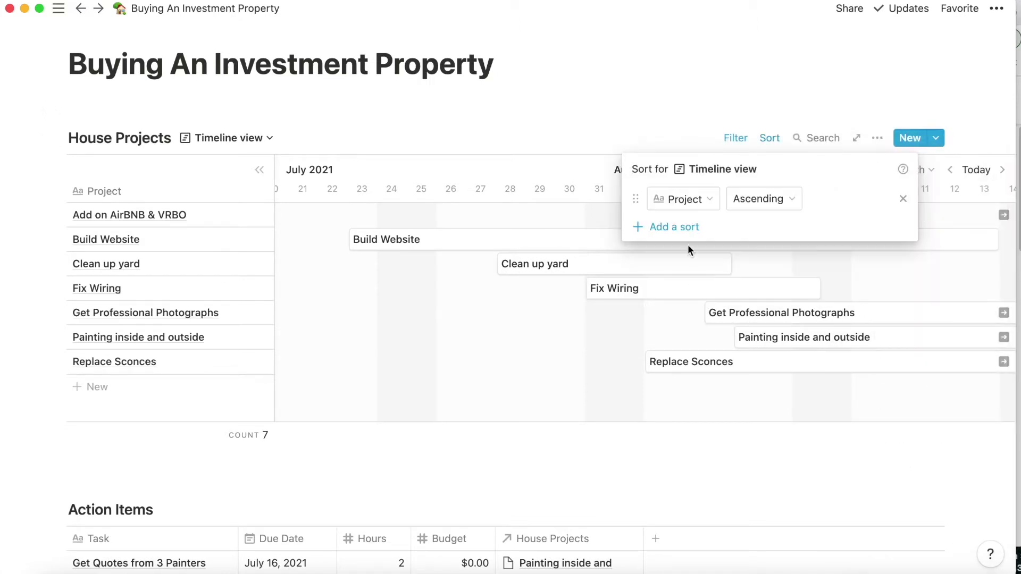
click(710, 108)
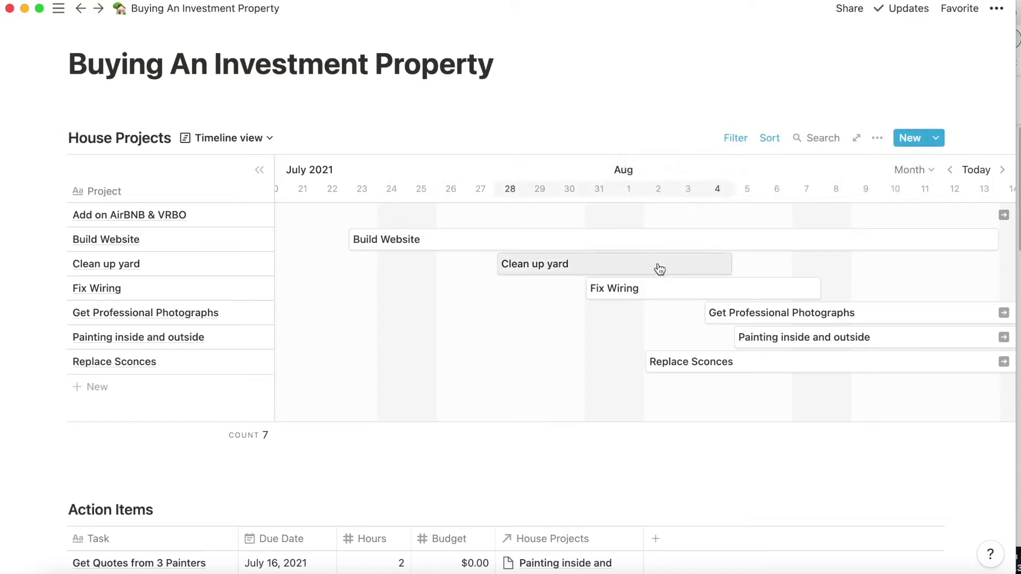
Remove the sort and reorder rows: Fix Wiring before Replace Sconces, Clean up yard before Build Website.
drag(630, 288, 634, 394)
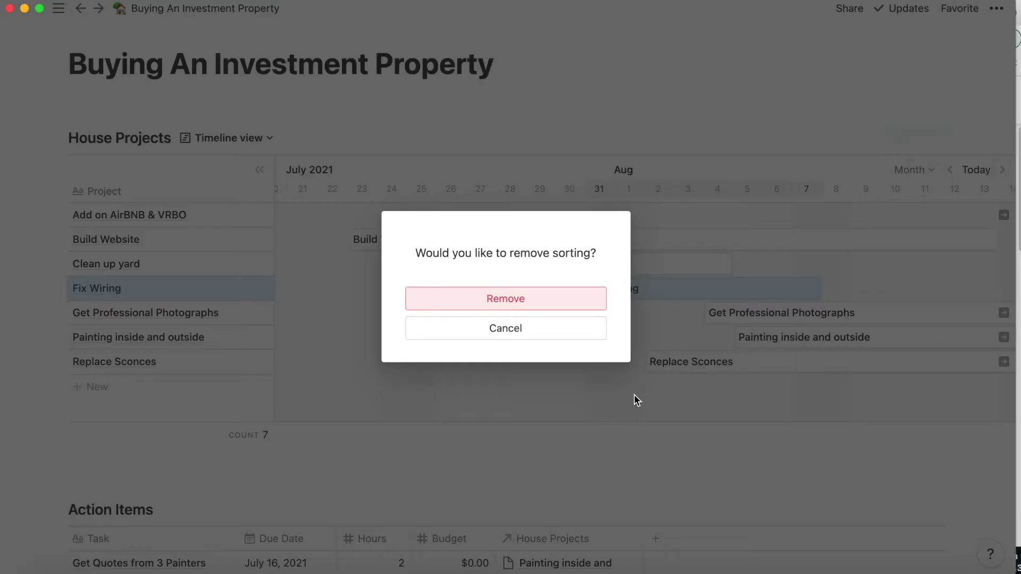
click(530, 296)
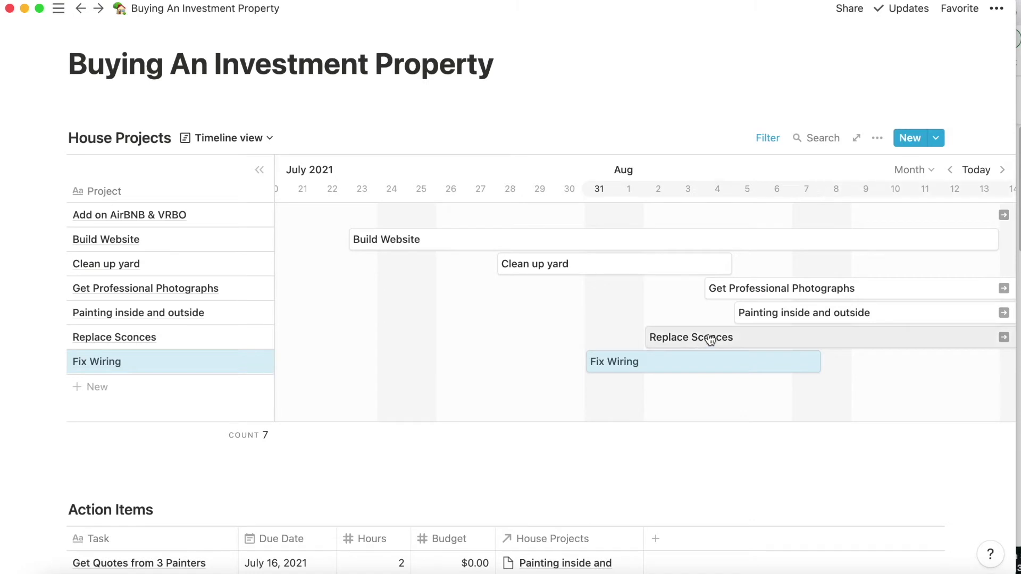
drag(710, 342, 711, 385)
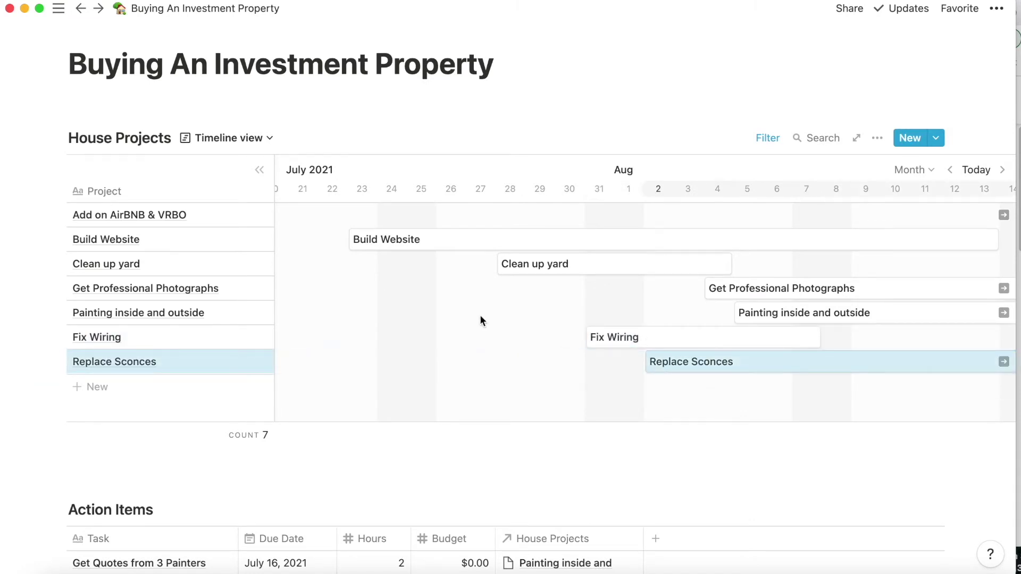
drag(439, 241, 439, 279)
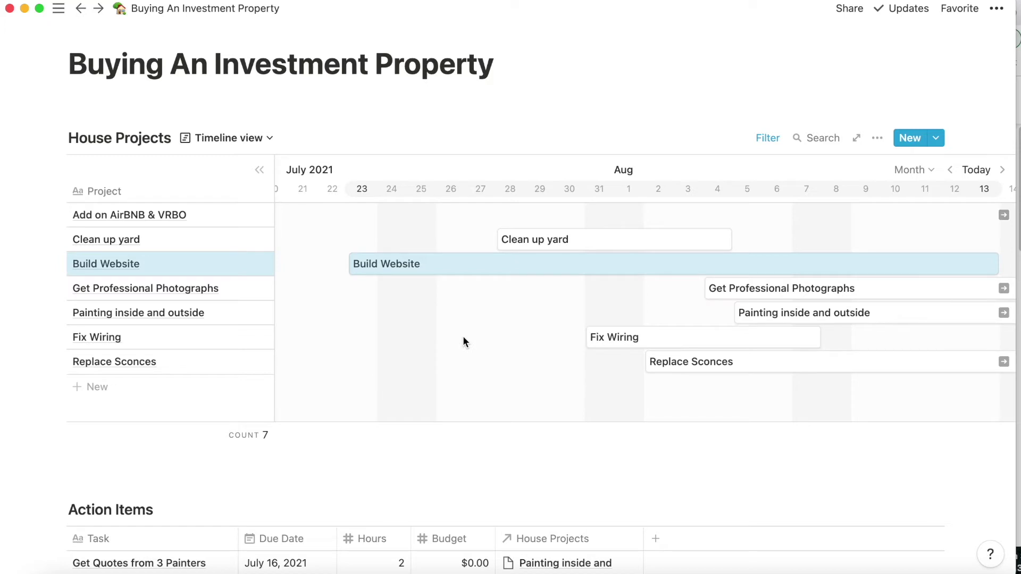
scroll(441, 346, right, 3)
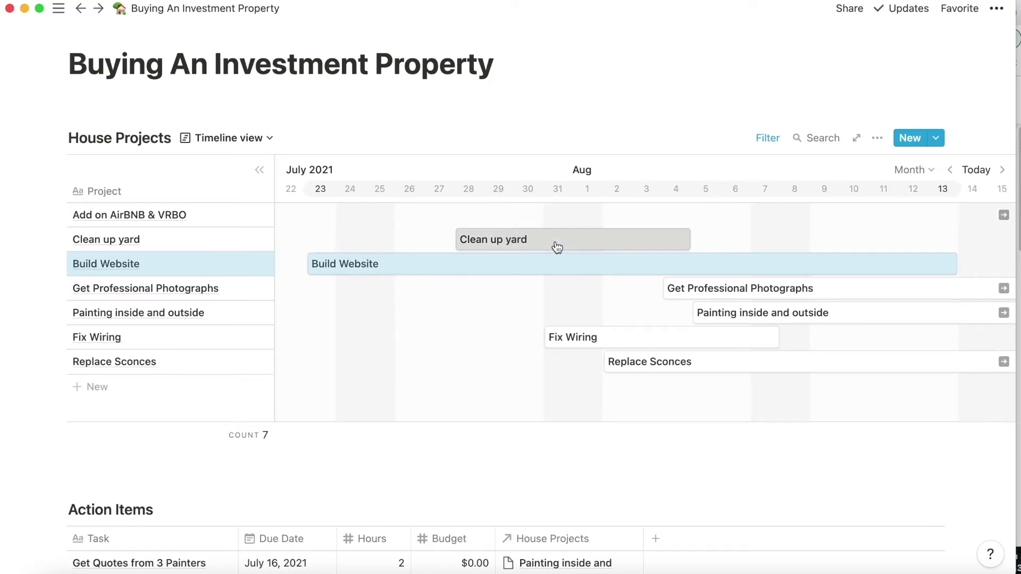
Reschedule the Clean up yard bar to July 29 – August 4, 2021, confirming in its preview.
drag(553, 250, 654, 246)
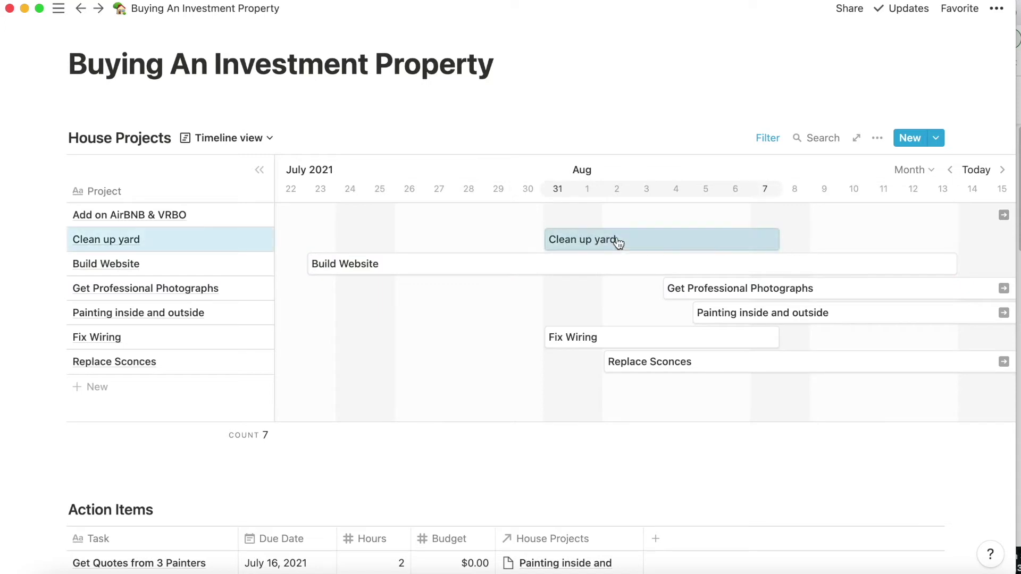
drag(545, 237, 518, 242)
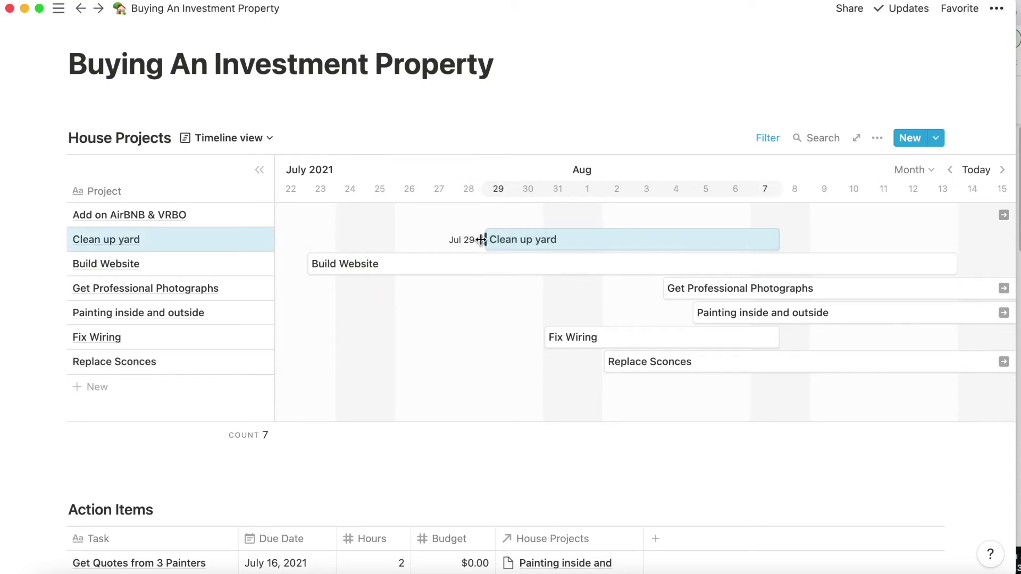
drag(778, 240, 691, 240)
click(565, 244)
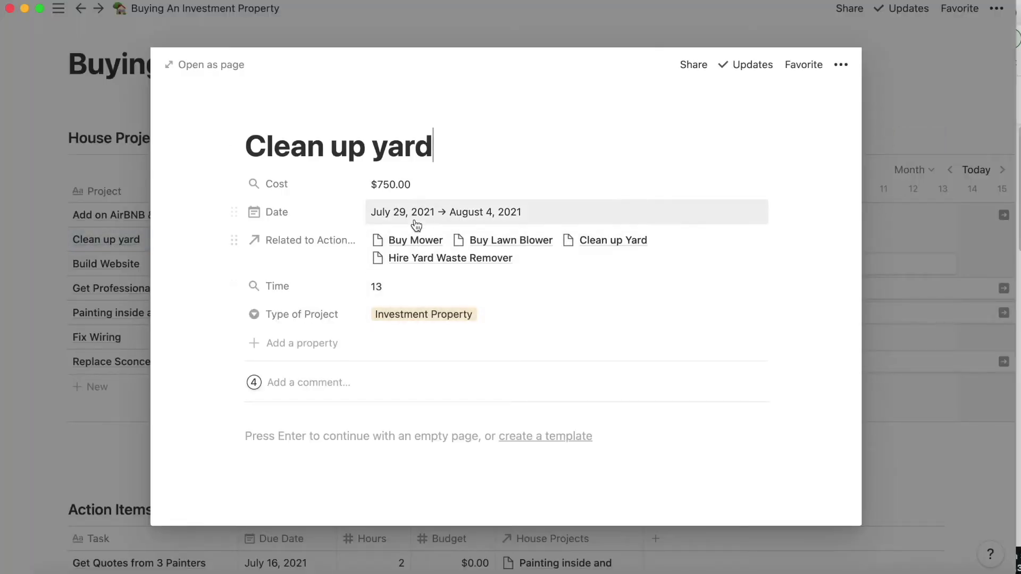
click(449, 31)
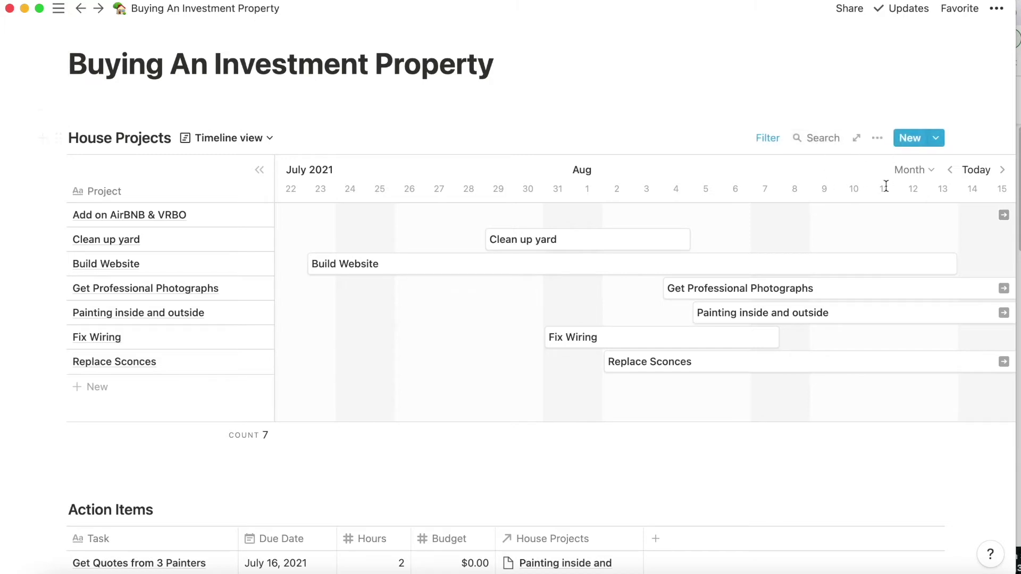
Try the Year and Hours timescales, then settle on Quarter.
click(935, 177)
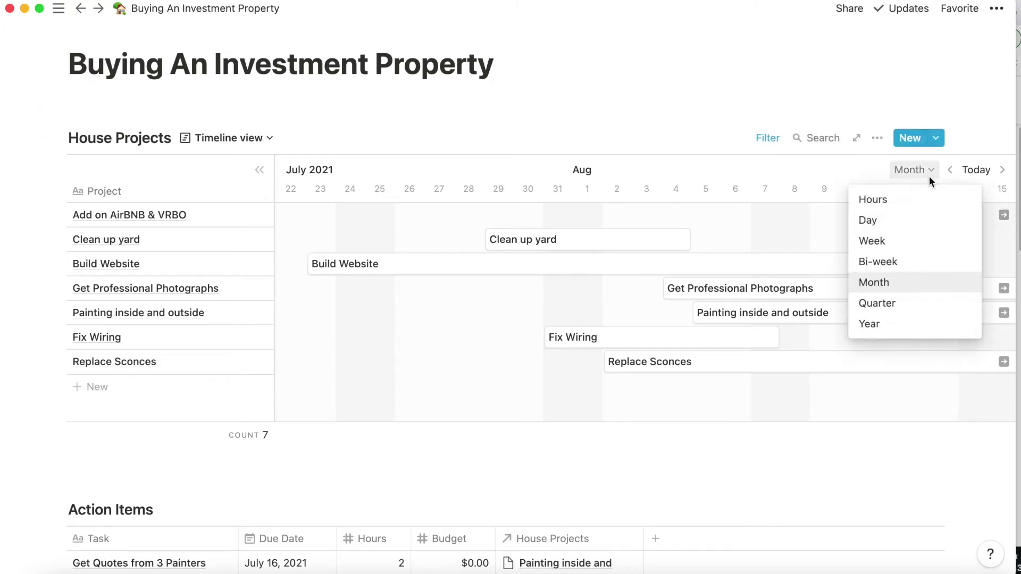
click(895, 325)
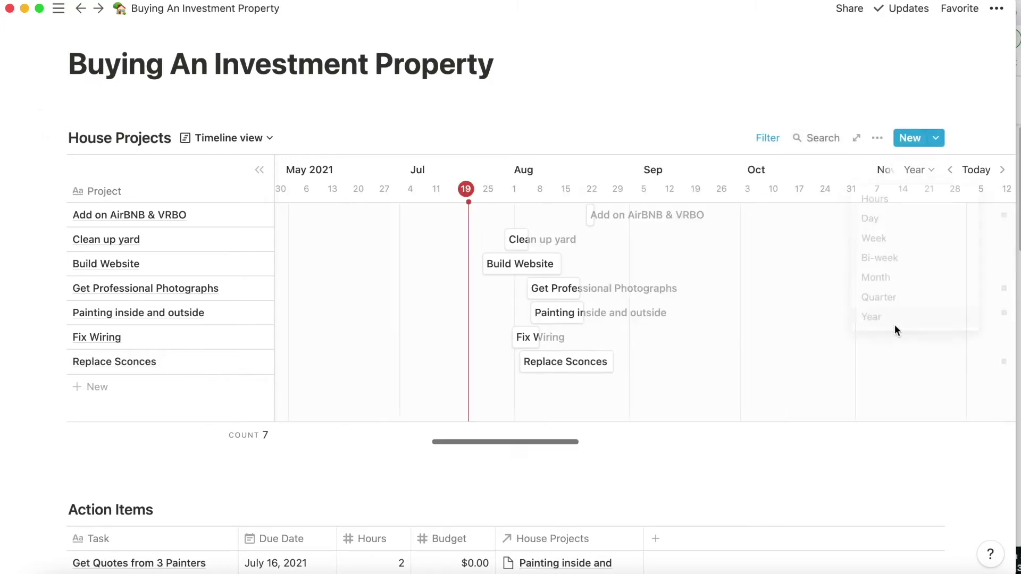
click(931, 171)
click(907, 211)
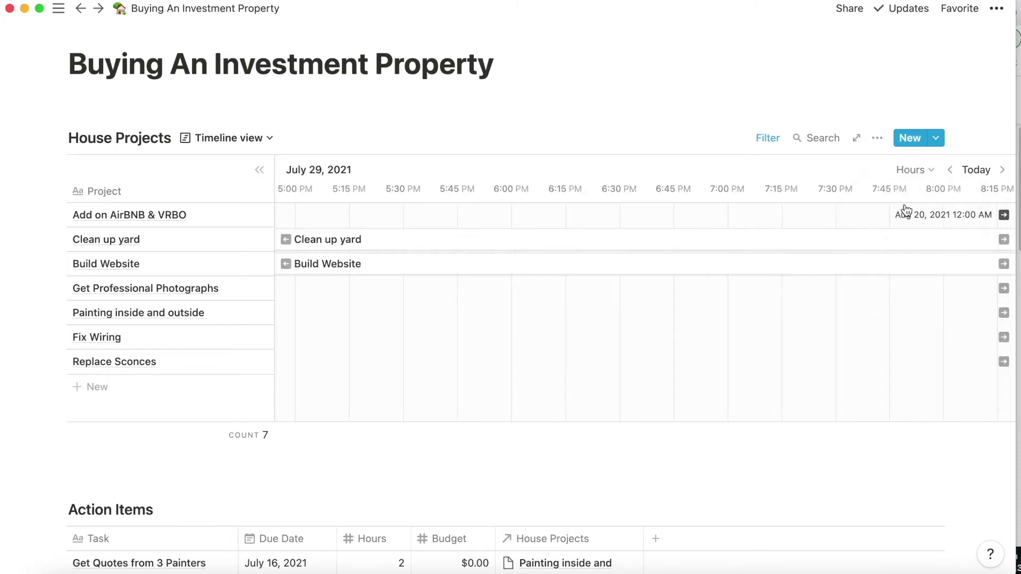
click(931, 171)
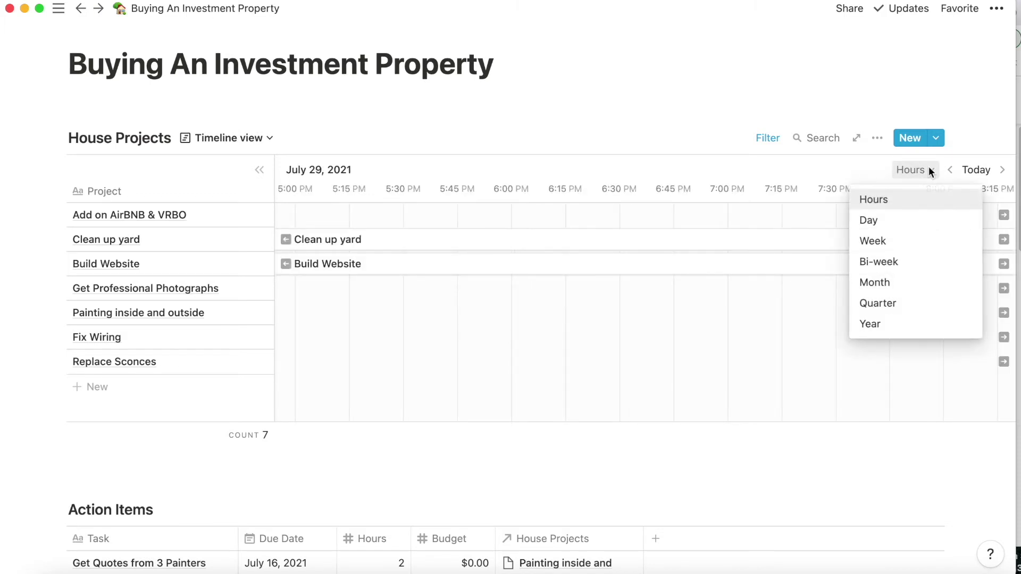
click(897, 304)
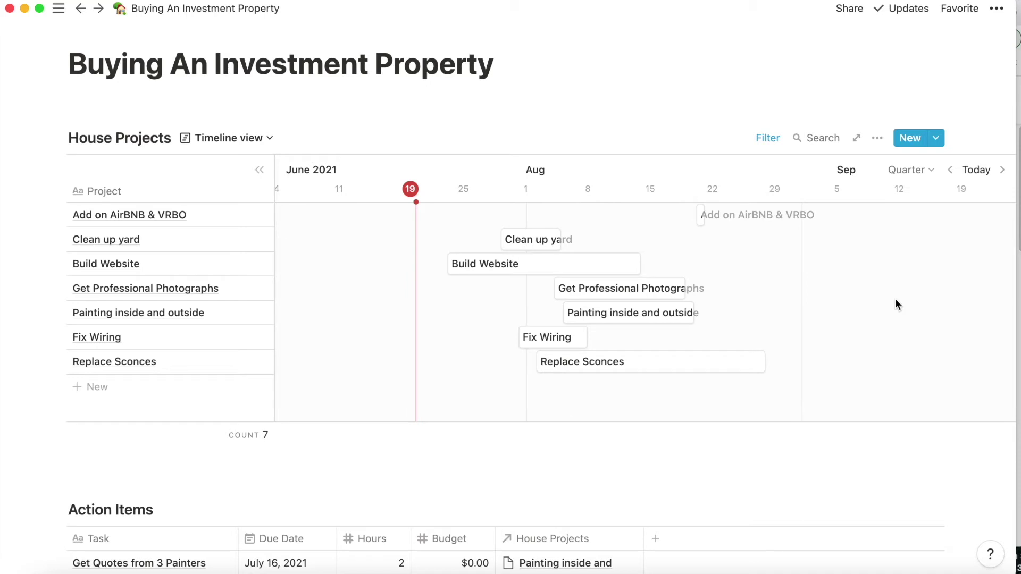
scroll(895, 301, right, 3)
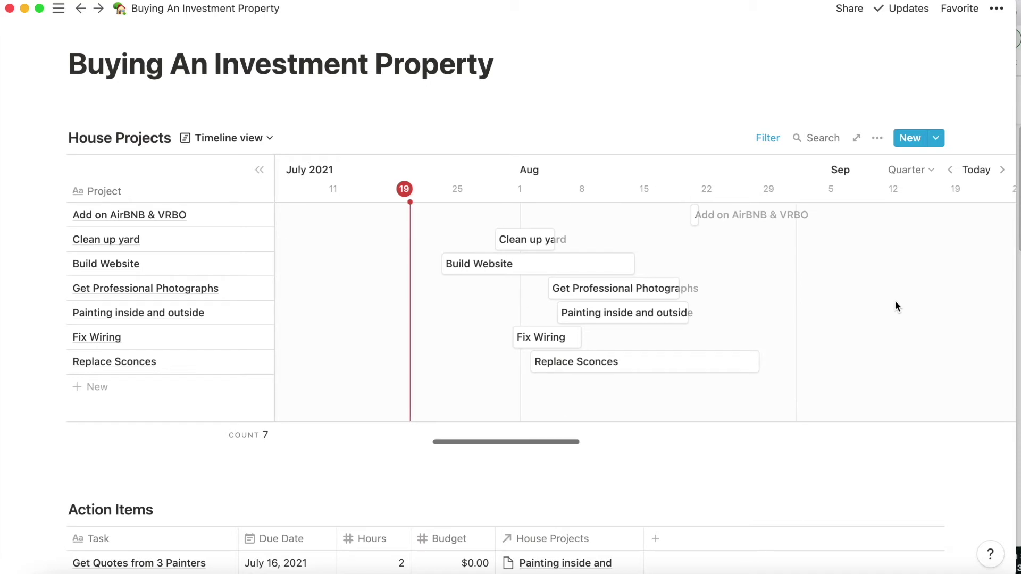
click(926, 173)
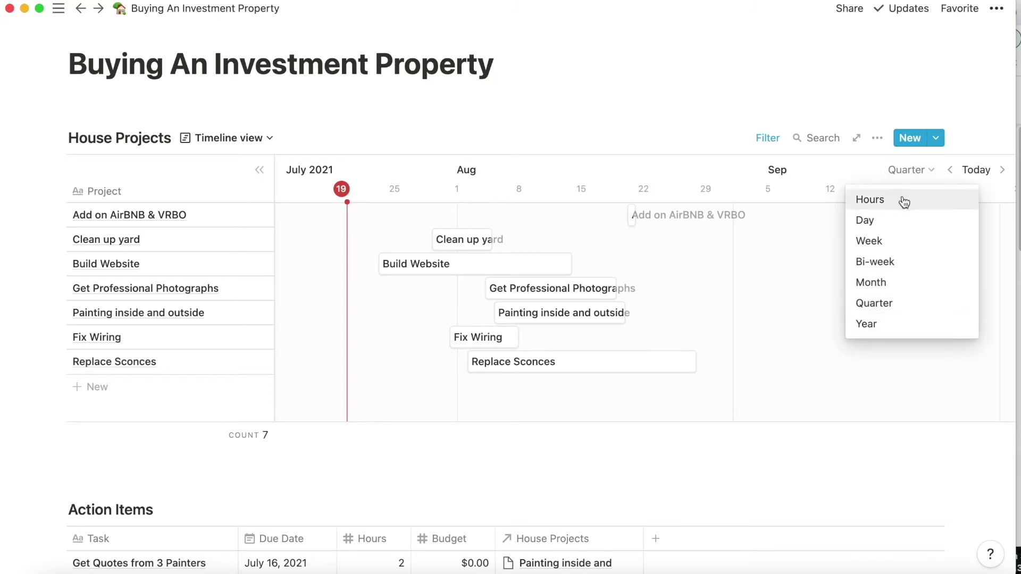
click(700, 106)
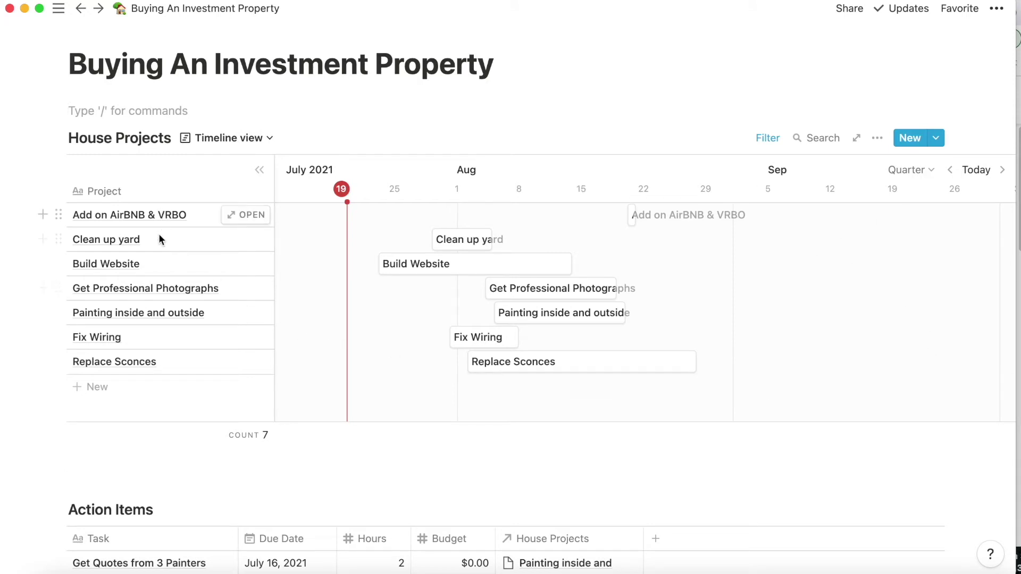
Collapse the project table and set the timescale to Month.
click(261, 173)
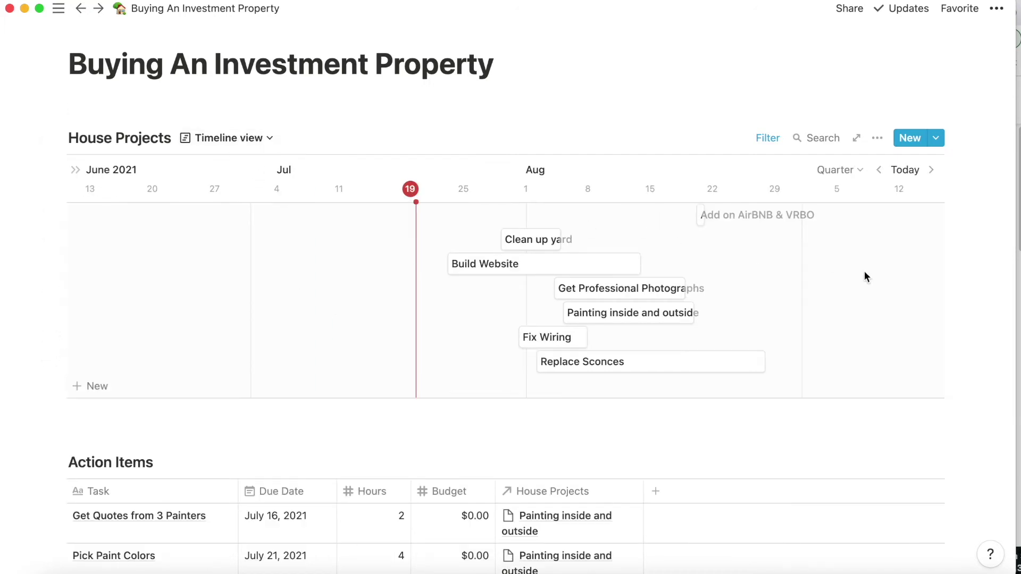
click(853, 174)
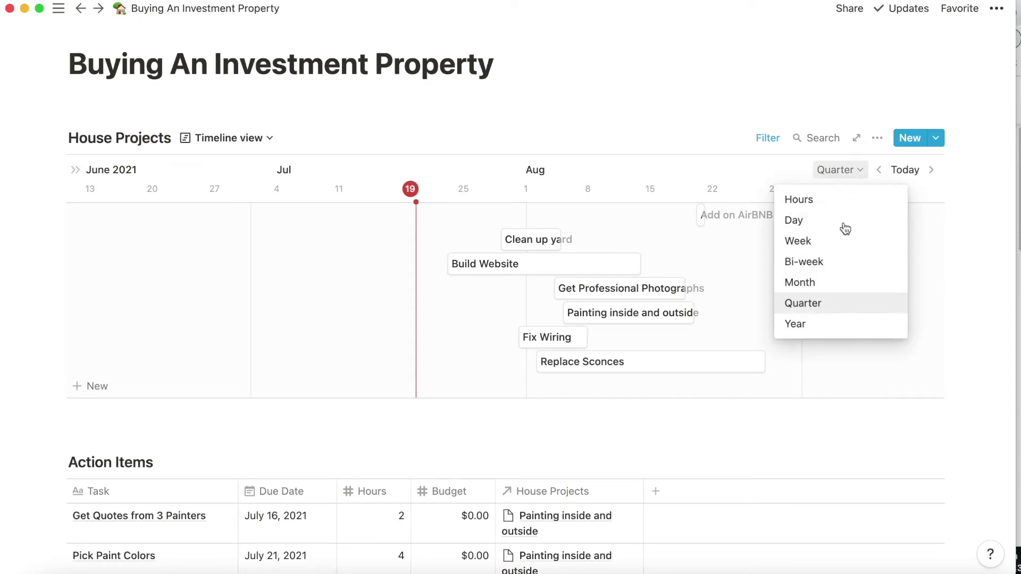
click(824, 282)
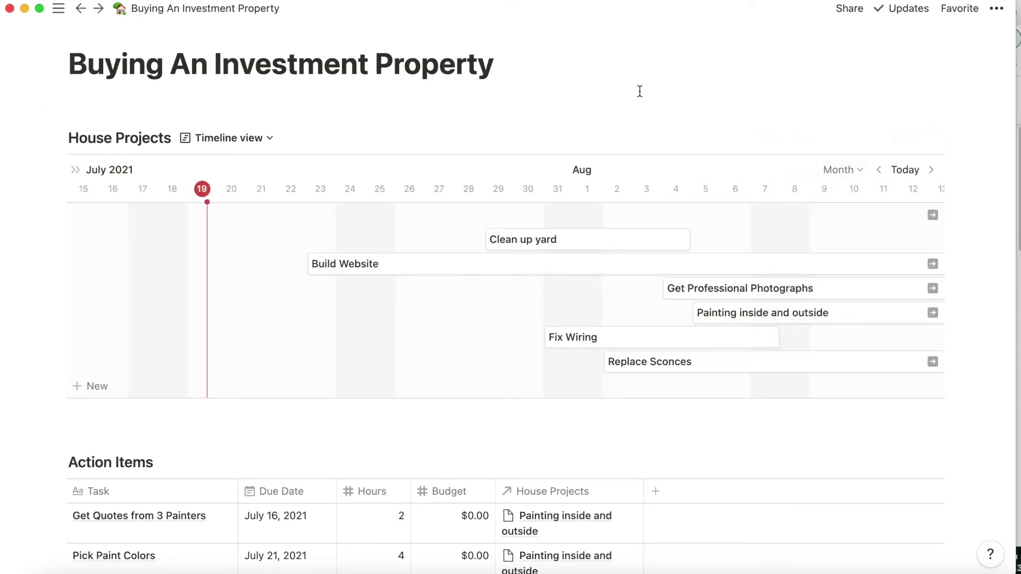
scroll(487, 330, right, 3)
scroll(487, 330, right, 3)
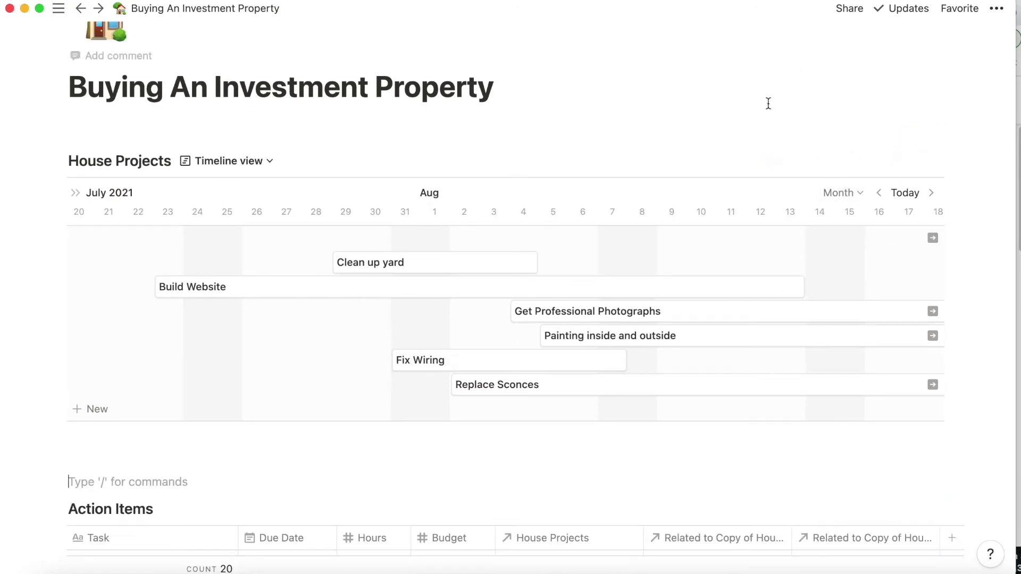
mouse_move(510, 138)
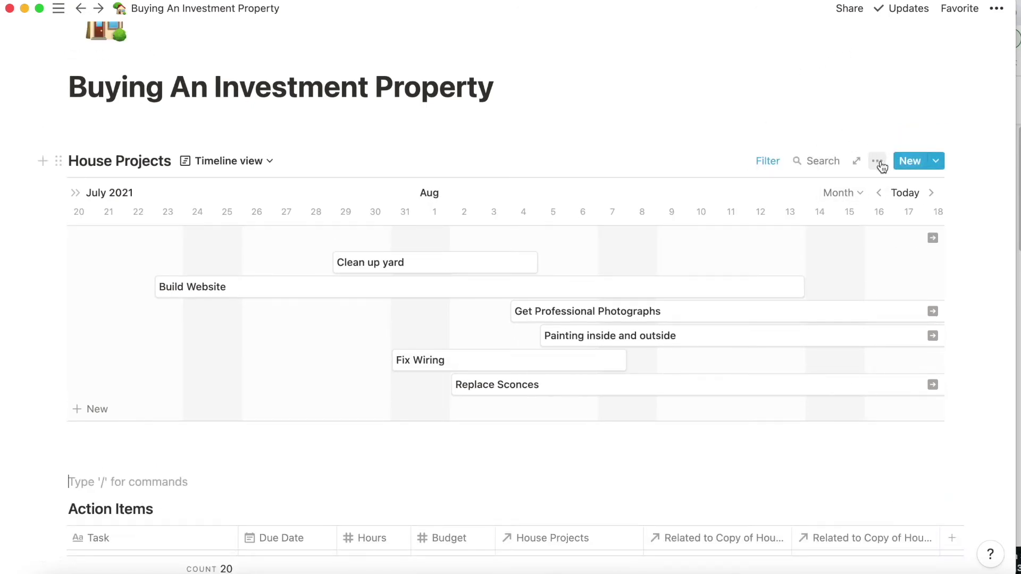
Show the Completed? checkbox on timeline items and tick Build Website and Clean up yard.
click(881, 164)
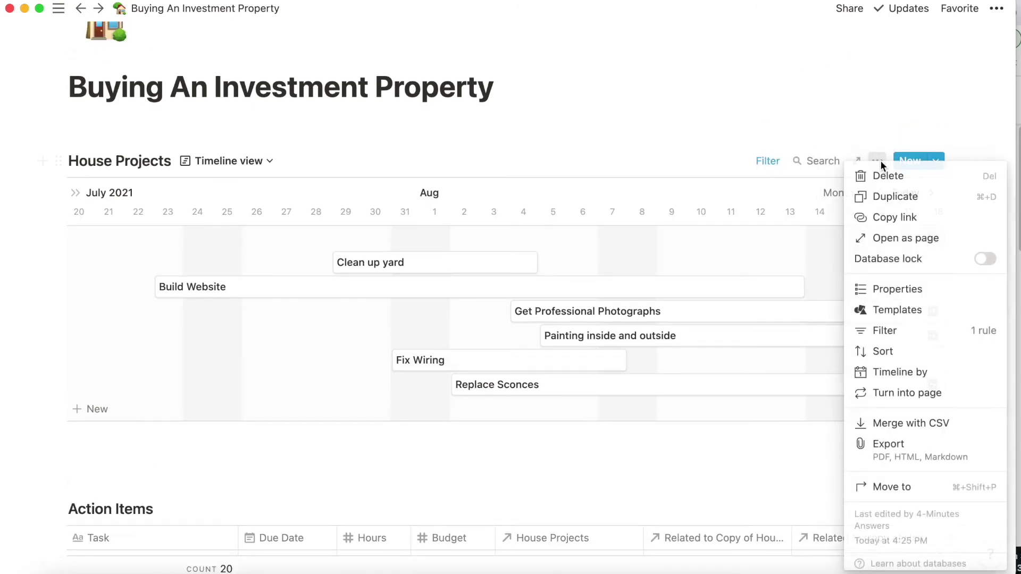
click(884, 290)
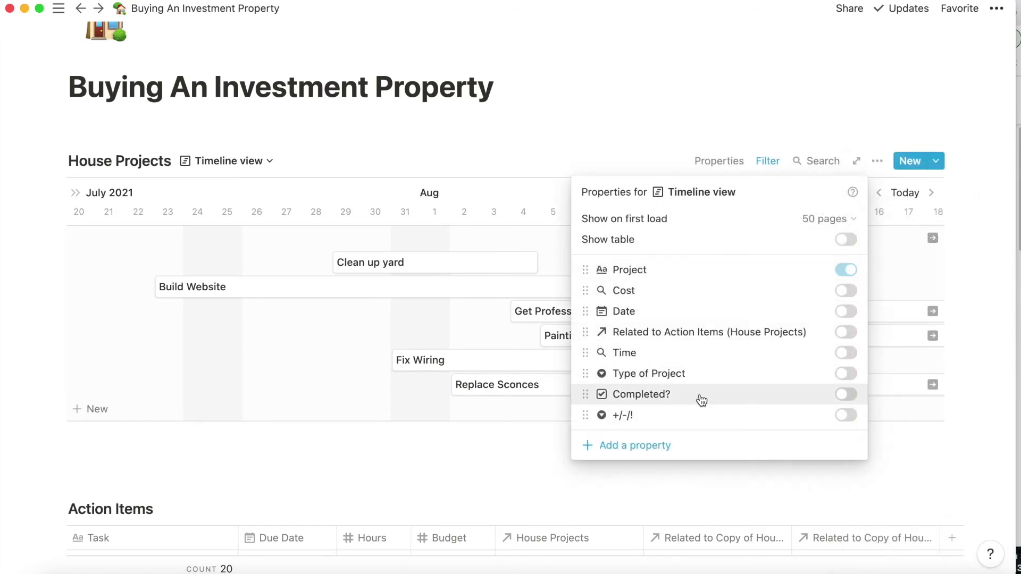
click(846, 395)
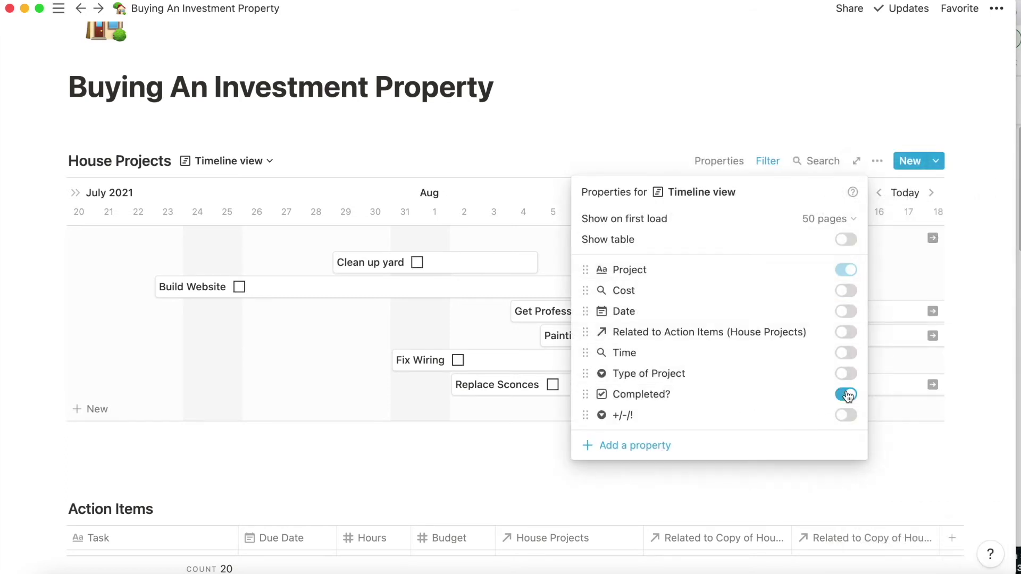
click(679, 128)
mouse_move(837, 192)
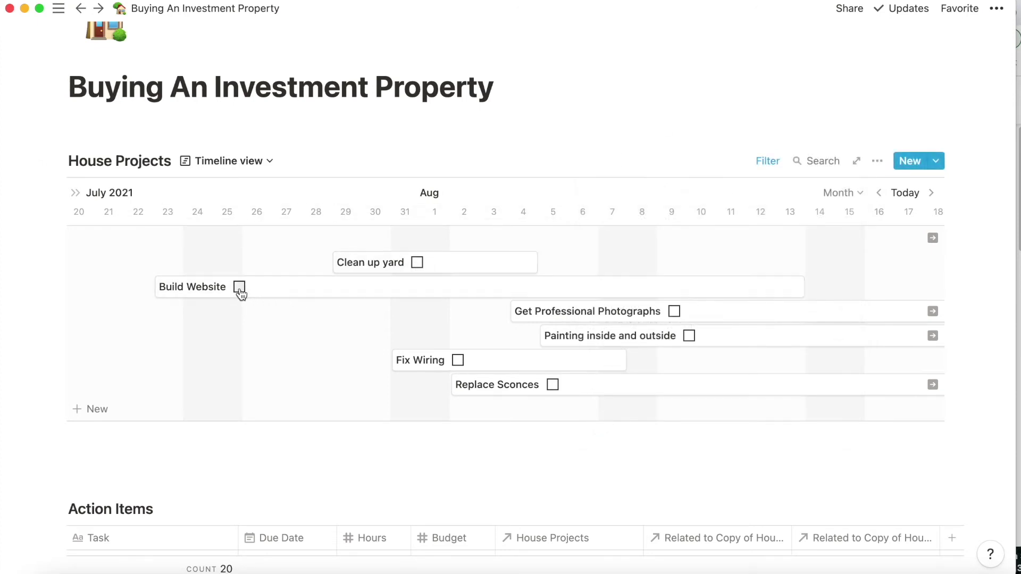
click(240, 287)
click(417, 263)
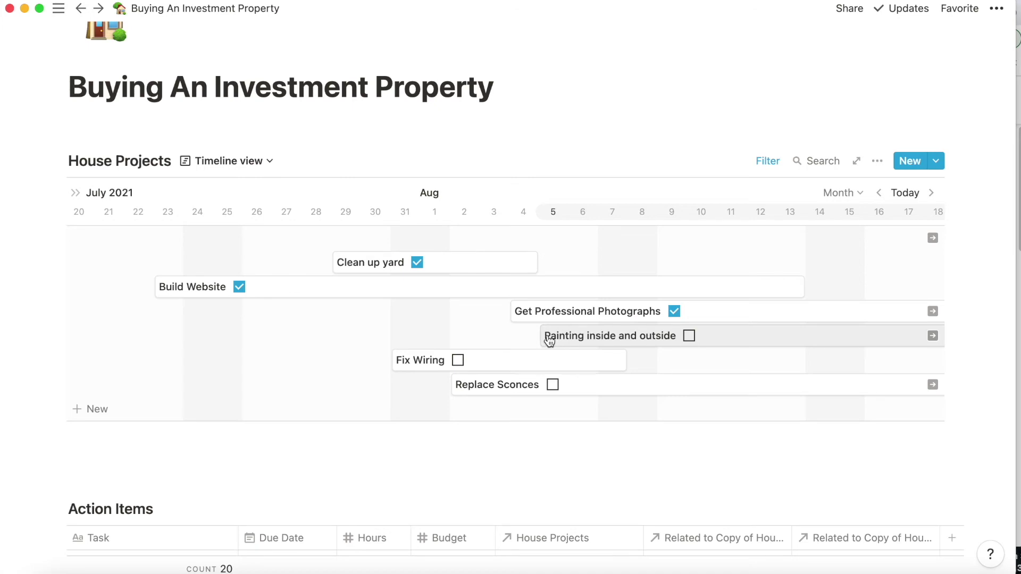
Set a red heart emoji as the Painting inside and outside page icon.
click(550, 338)
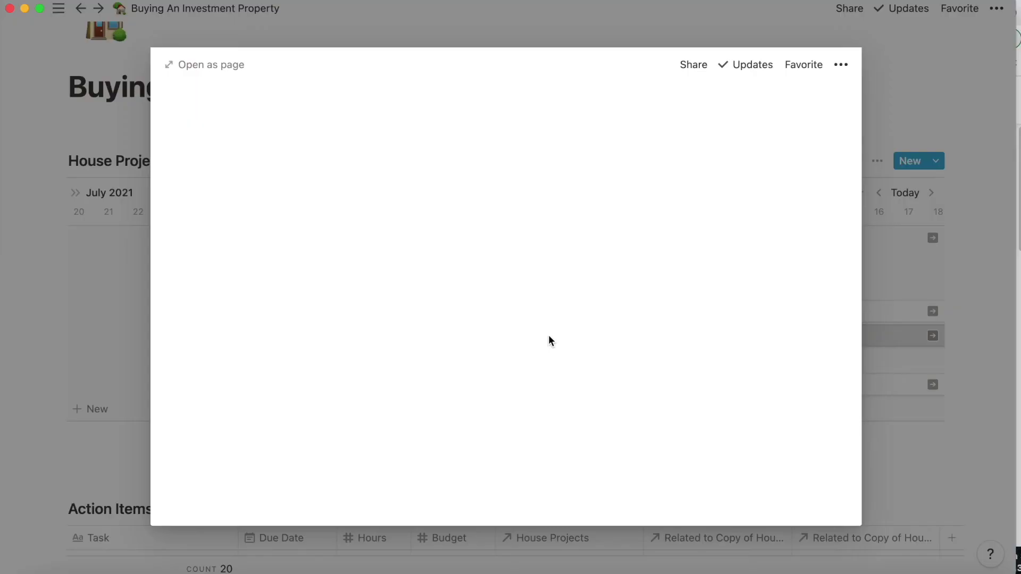
click(270, 119)
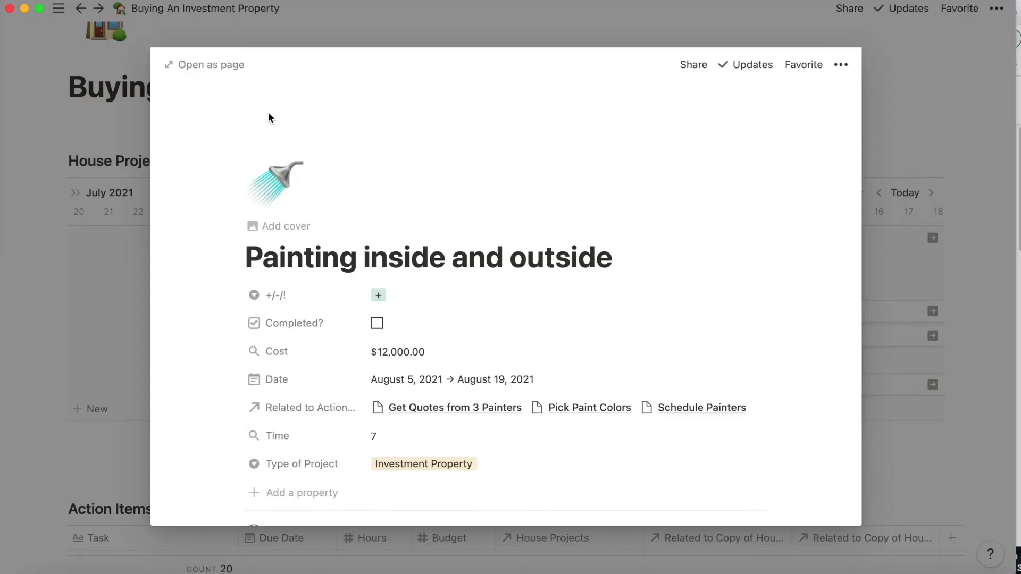
click(275, 181)
text(red)
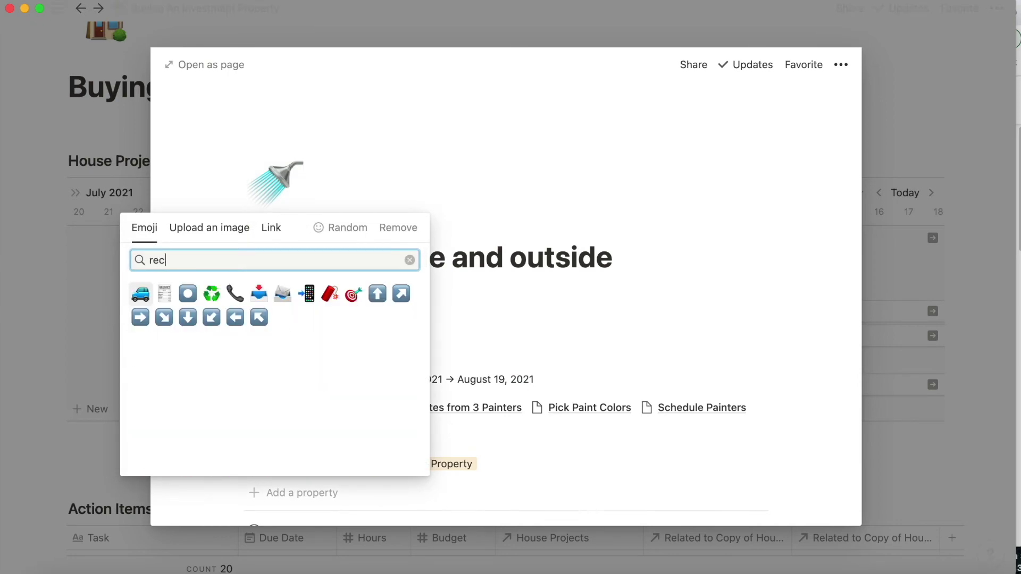
text( heart)
click(141, 294)
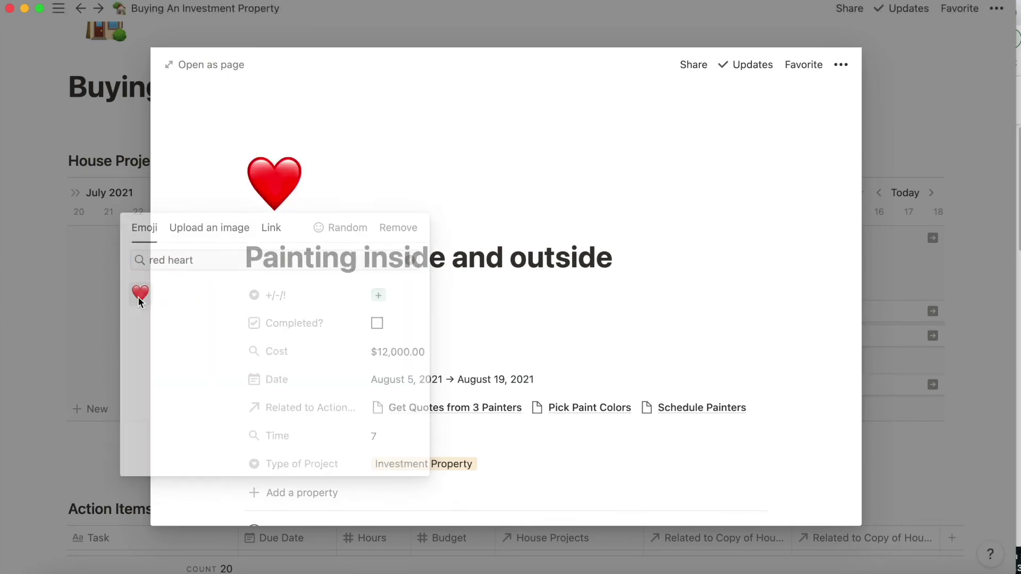
click(948, 94)
mouse_move(511, 319)
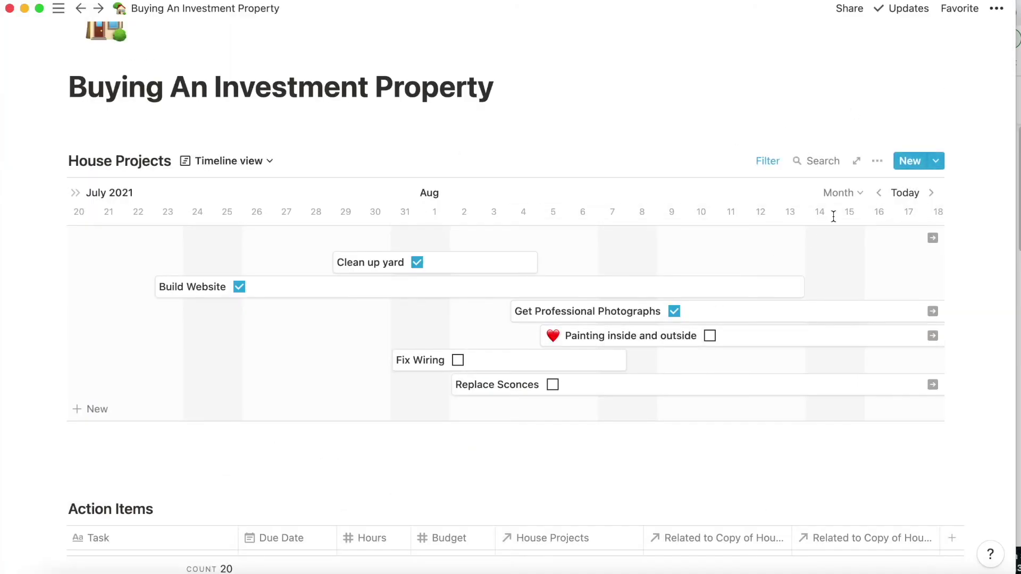
Show the +/-/! property tag on each timeline item.
click(879, 163)
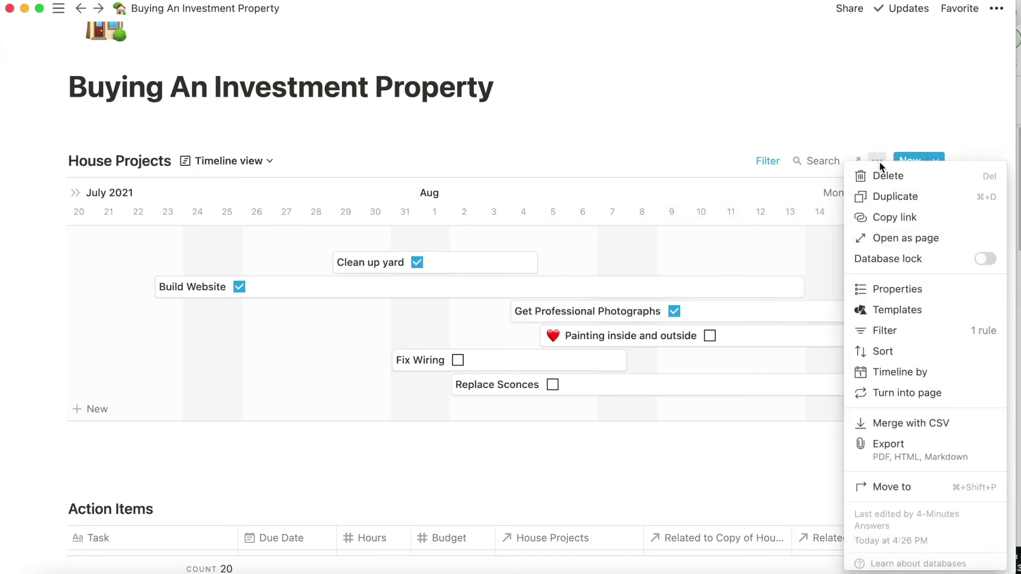
click(876, 291)
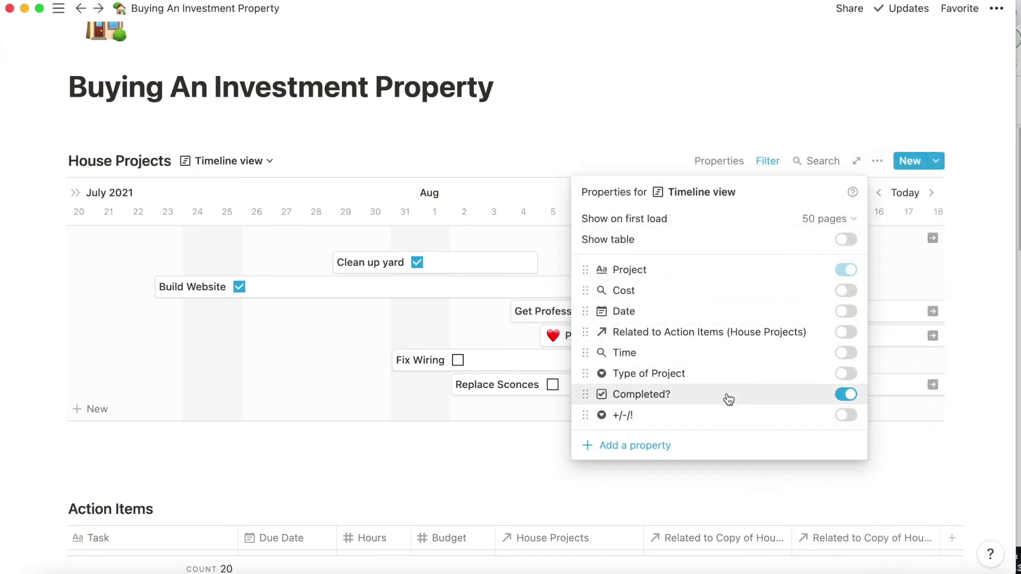
click(846, 417)
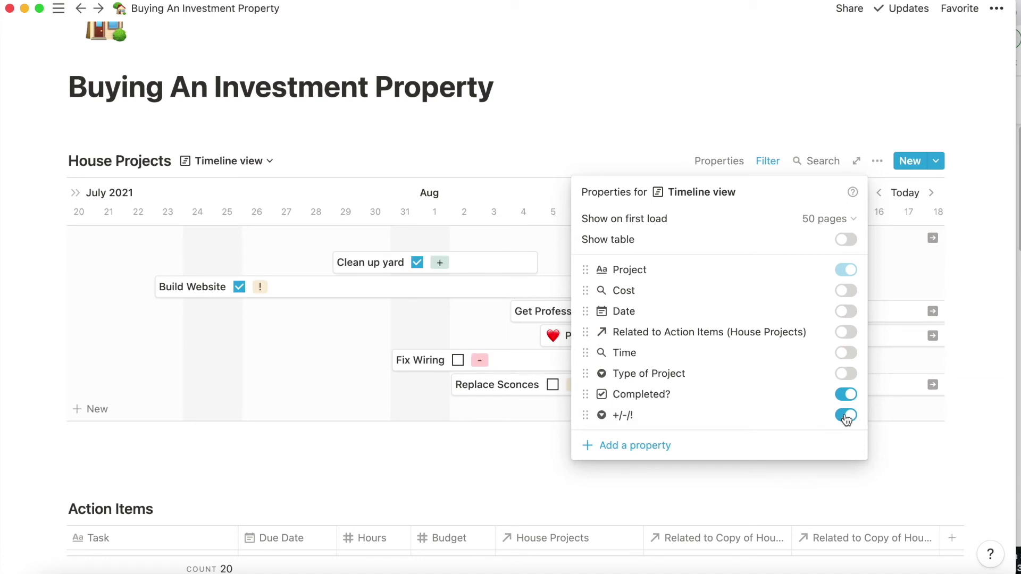
click(353, 374)
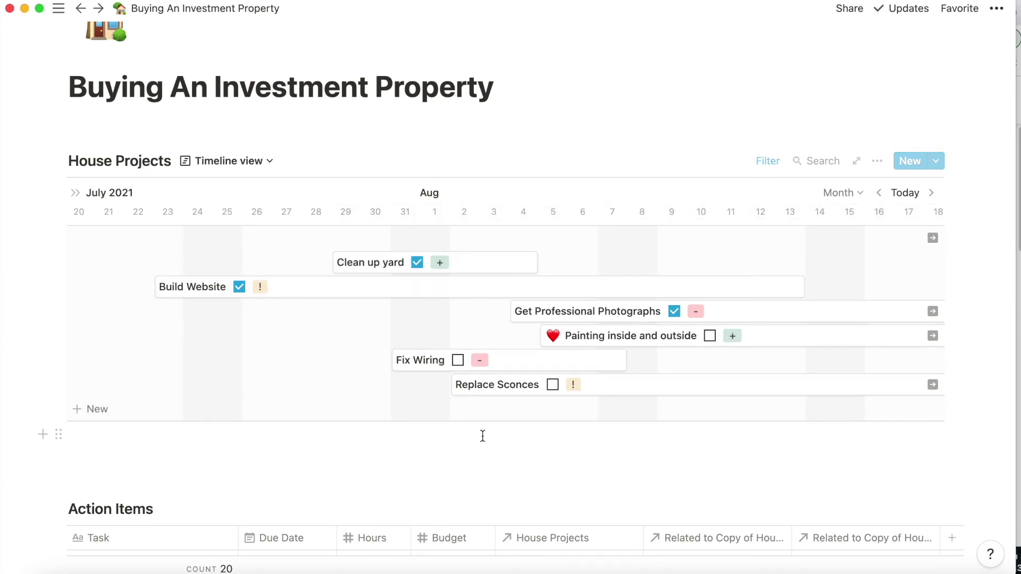
Change the timeline scale from Month to Quarter.
scroll(757, 335, right, 2)
scroll(757, 335, right, 1)
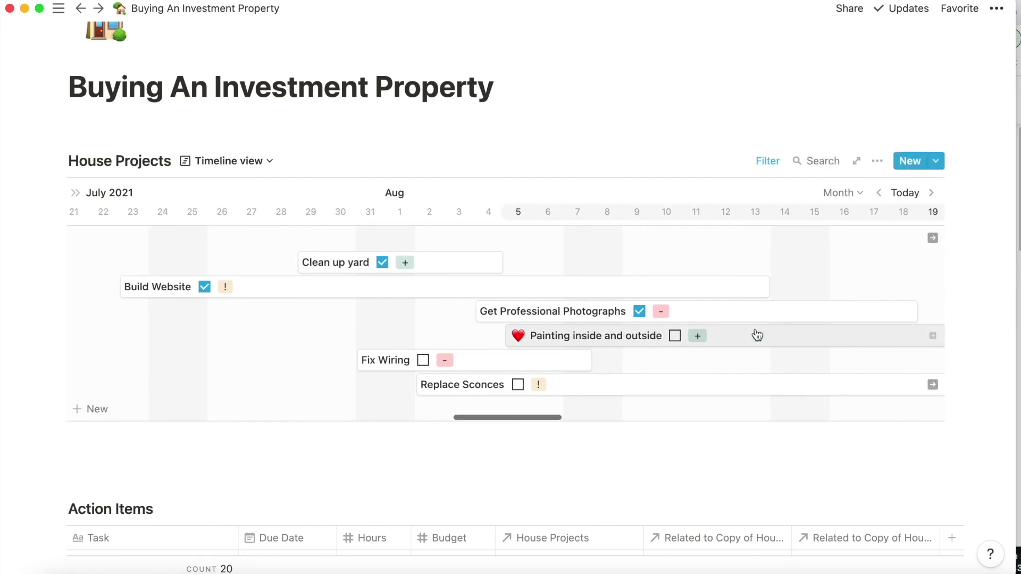
click(862, 195)
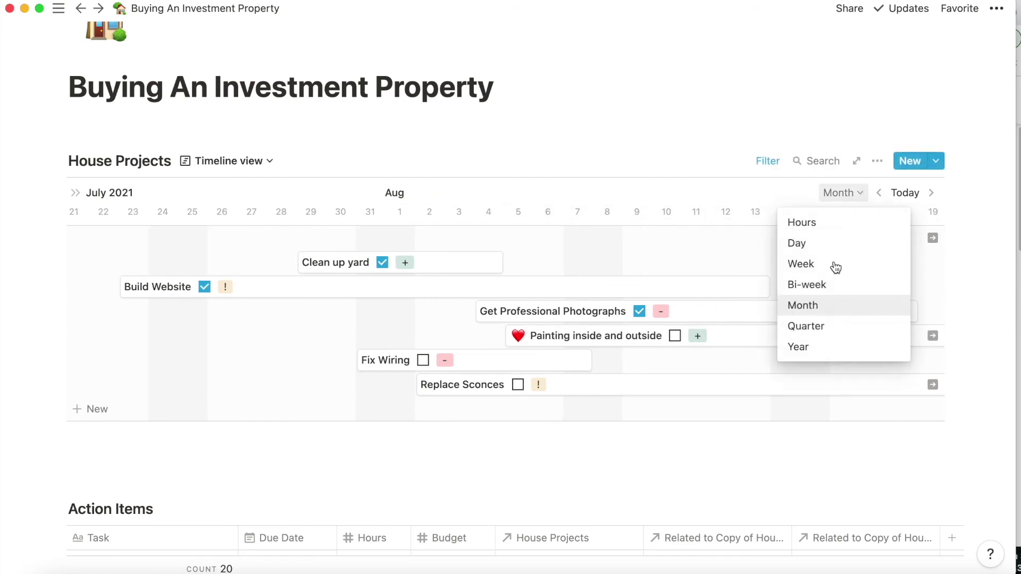
click(821, 325)
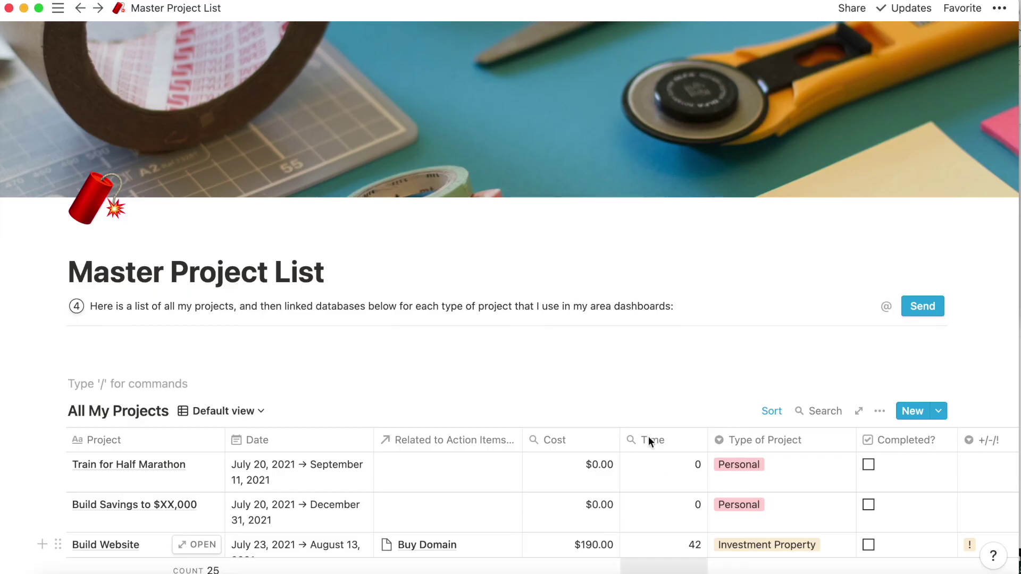
Scroll through All My Projects, checking Clean up yard's row actions and Replace Sconces' type without changing anything.
scroll(638, 374, down, 4)
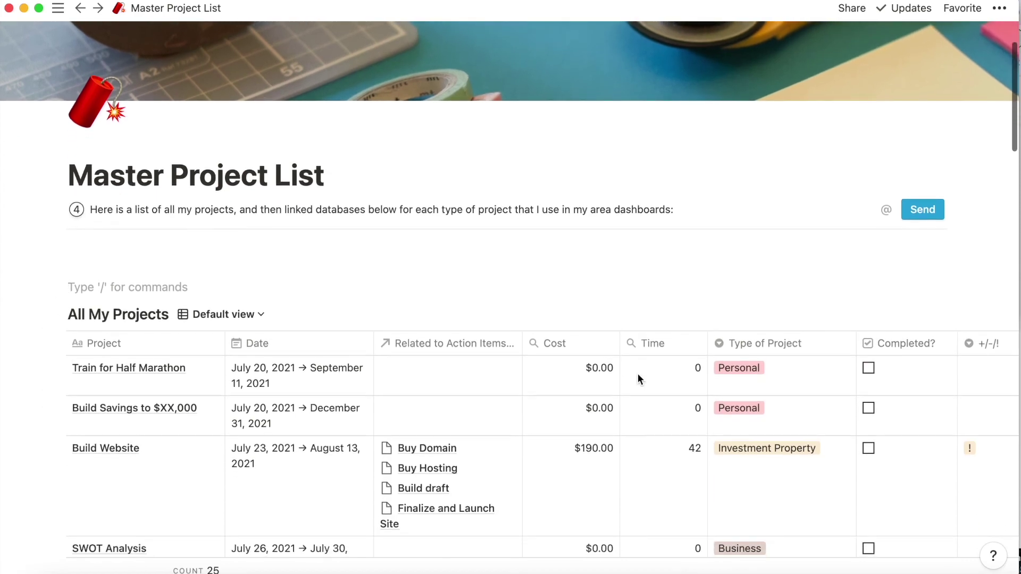
scroll(639, 377, down, 5)
scroll(638, 374, down, 5)
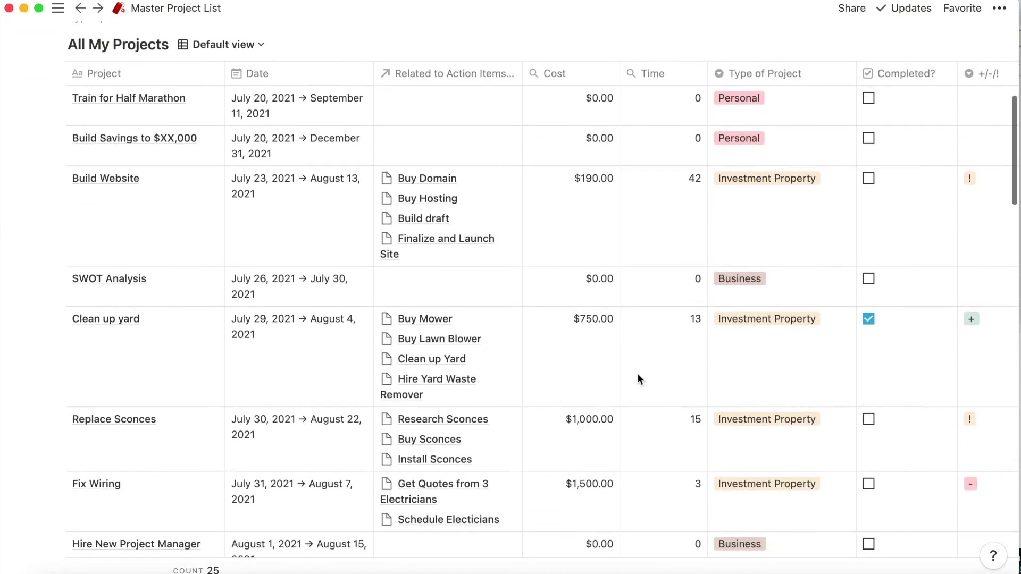
right_click(638, 379)
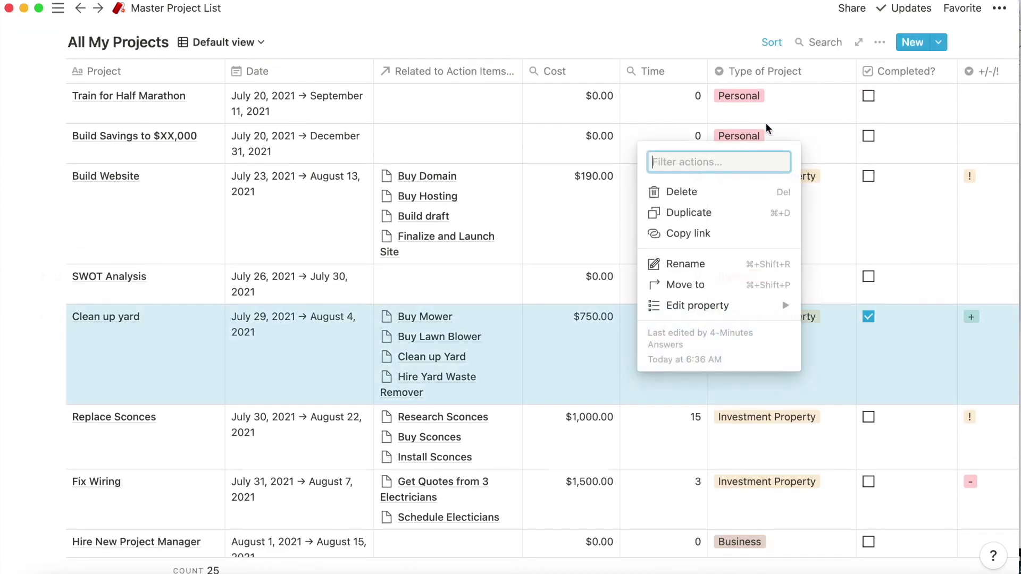
click(797, 445)
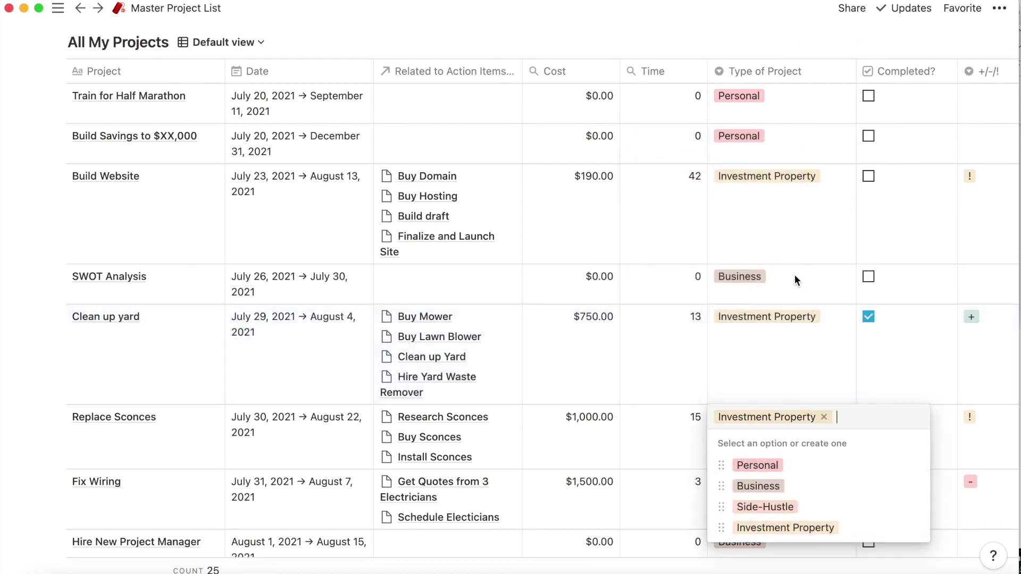
key(Escape)
Scroll down the Master Project List to the linked databases below the table.
scroll(713, 360, down, 15)
scroll(713, 360, down, 5)
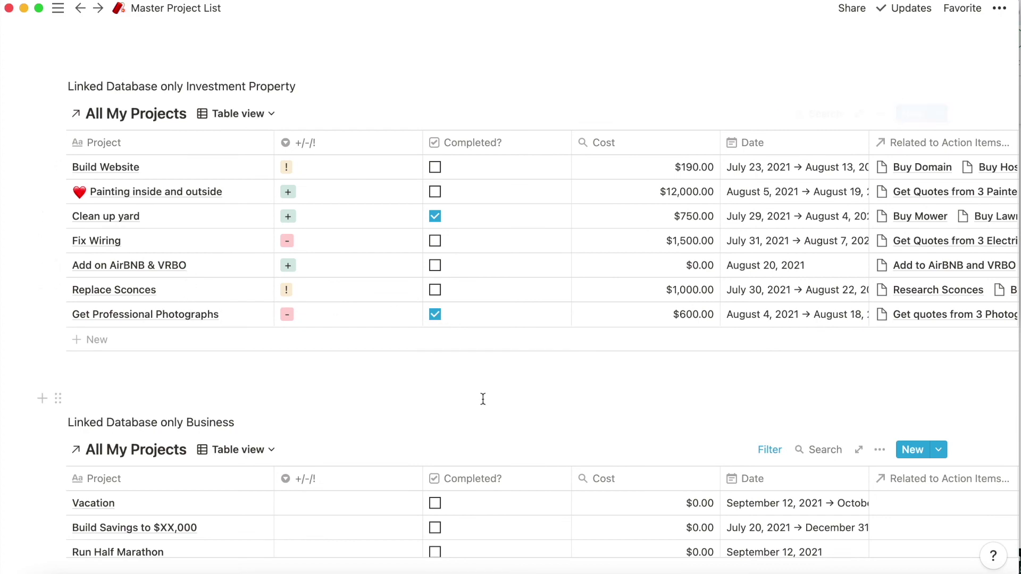
scroll(483, 399, down, 4)
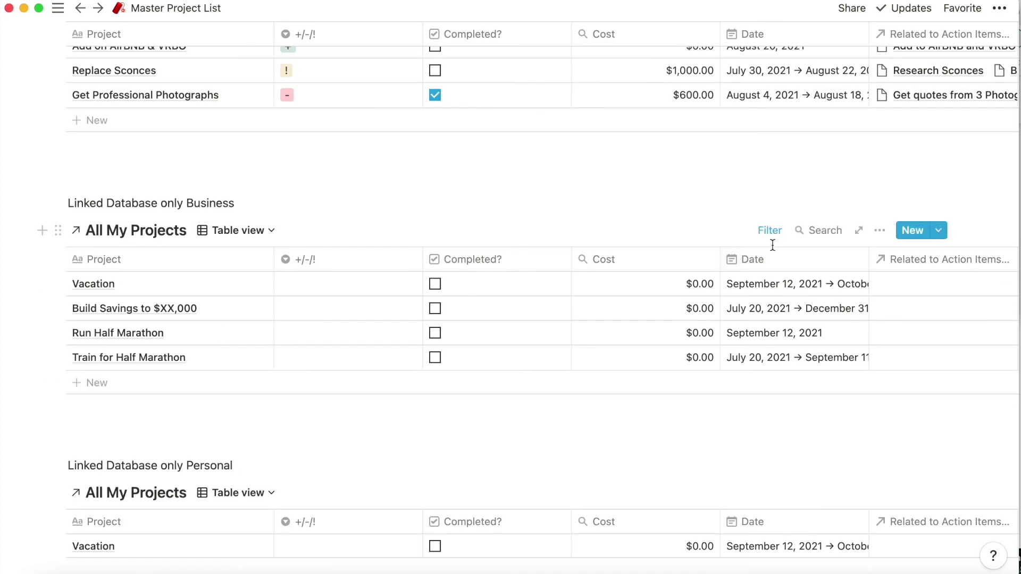
scroll(741, 472, up, 20)
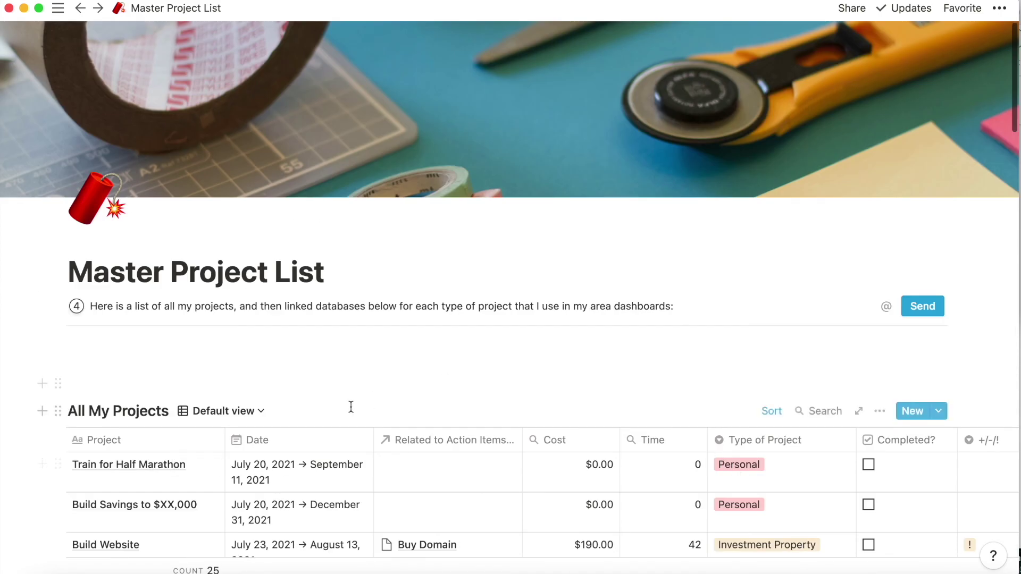
scroll(349, 408, down, 4)
Switch the All My Projects database to its Timeline view.
click(236, 216)
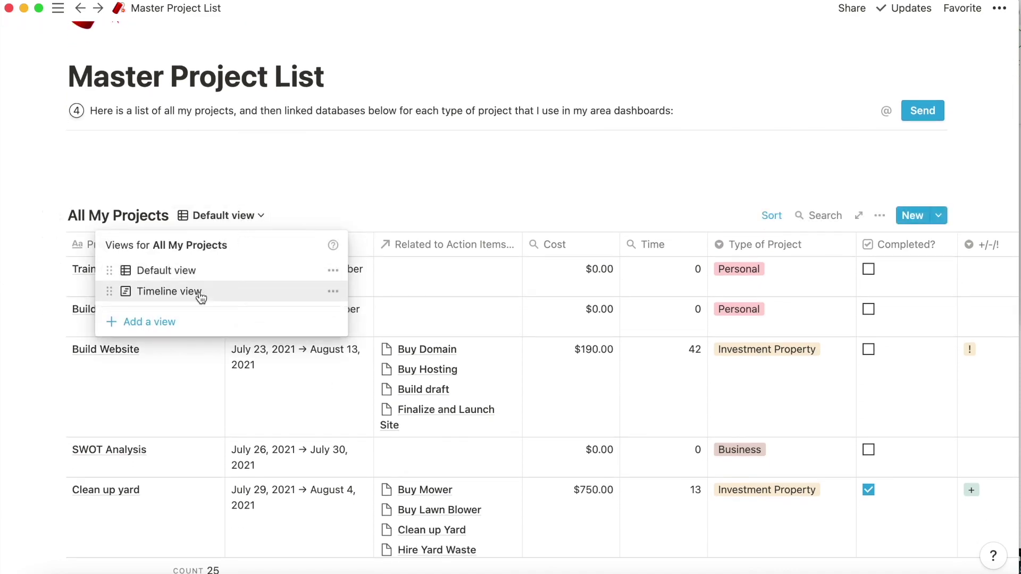
key(Return)
scroll(540, 387, down, 3)
scroll(541, 387, down, 10)
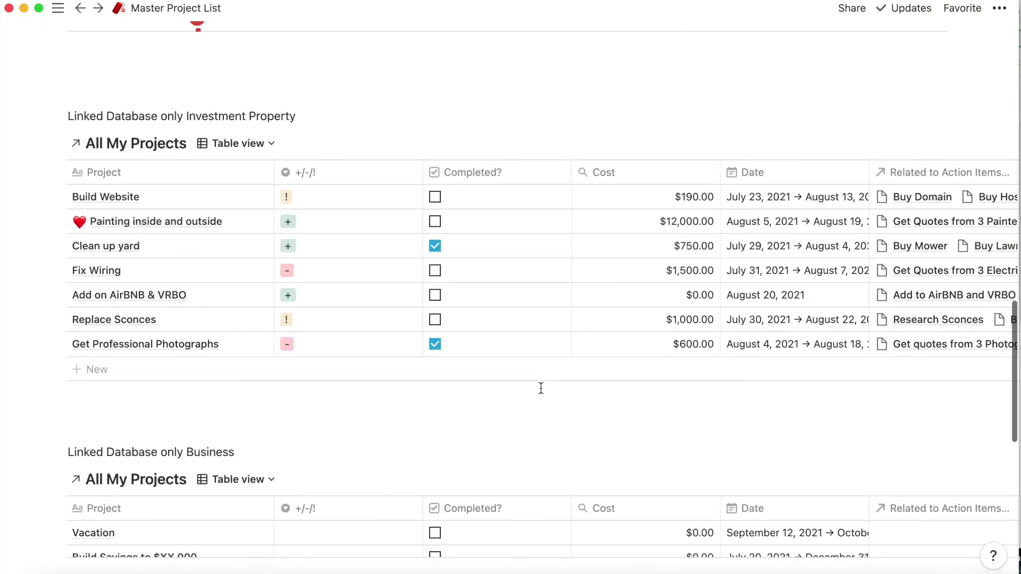
scroll(540, 388, down, 1)
Show Investment Property and Business linked databases as timelines, then list the Personal table's views.
click(266, 114)
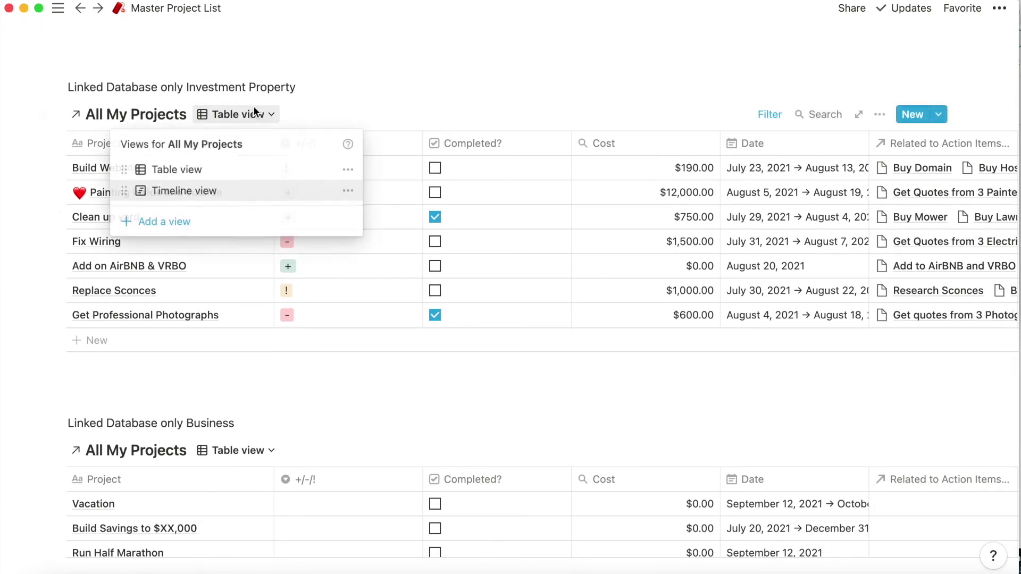
click(220, 192)
scroll(346, 368, down, 5)
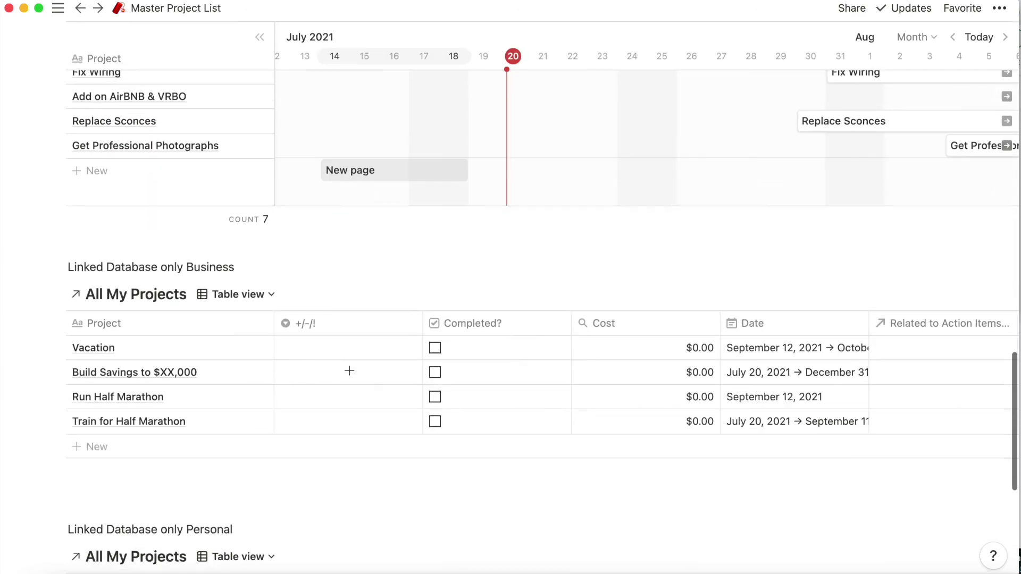
click(254, 295)
click(244, 371)
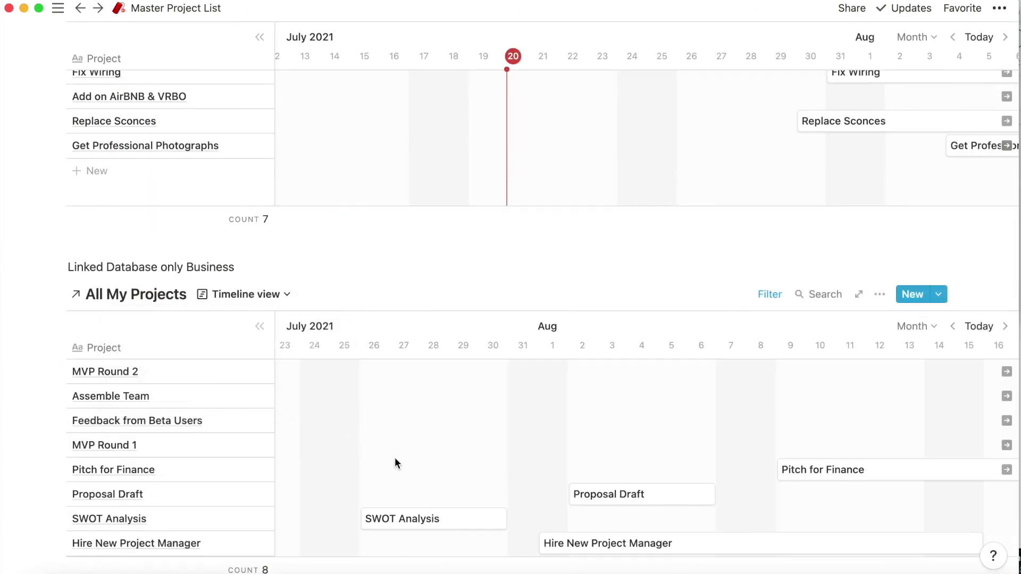
scroll(394, 457, down, 5)
scroll(395, 458, down, 3)
click(250, 335)
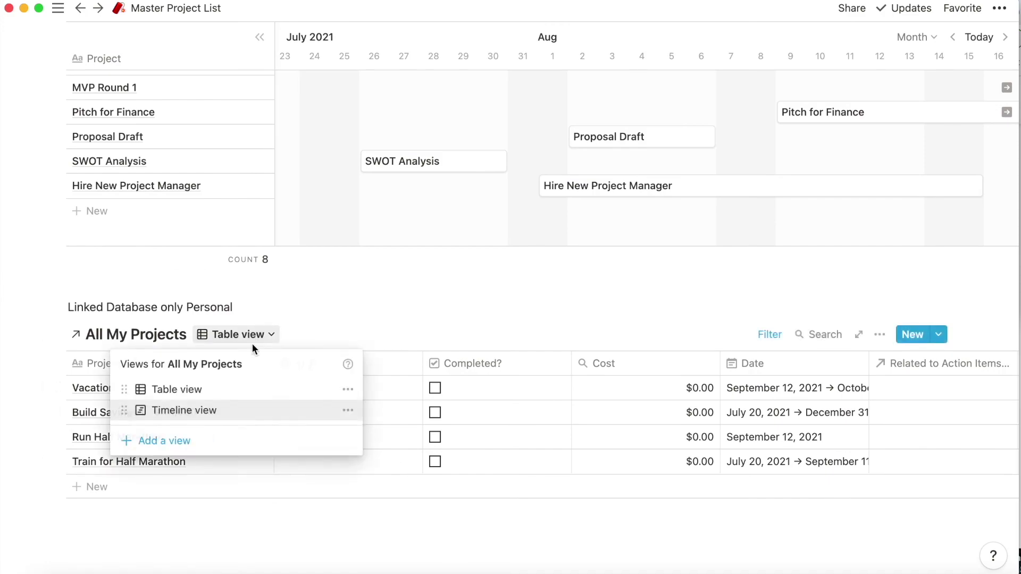